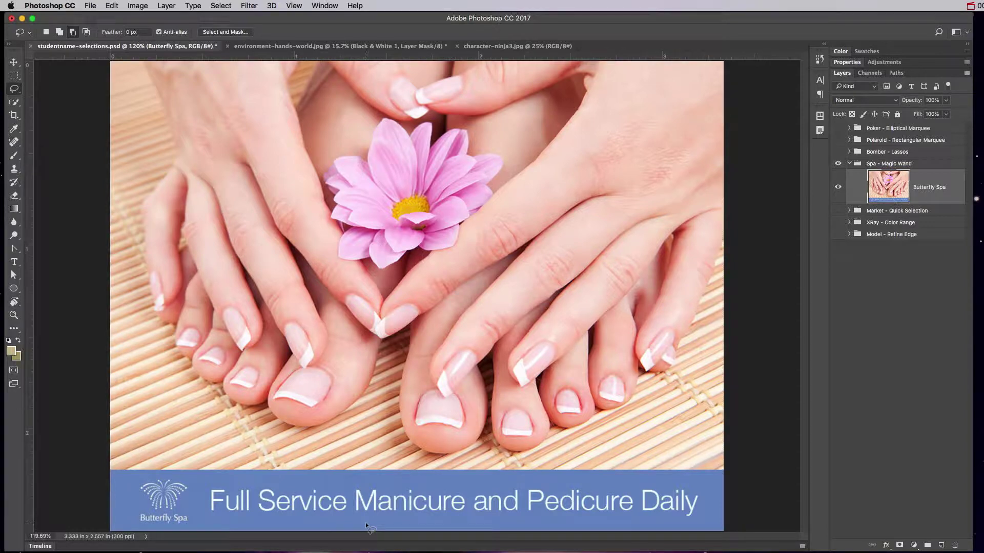
Switch to the Magic Wand, zoom in on the pink flower, and click its petals to select them
left_click(15, 103)
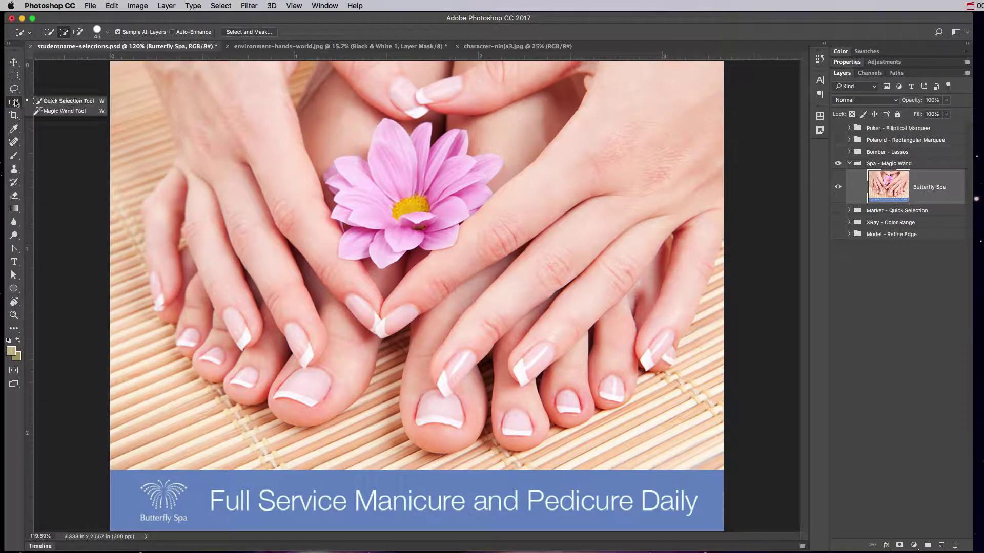
left_click(59, 112)
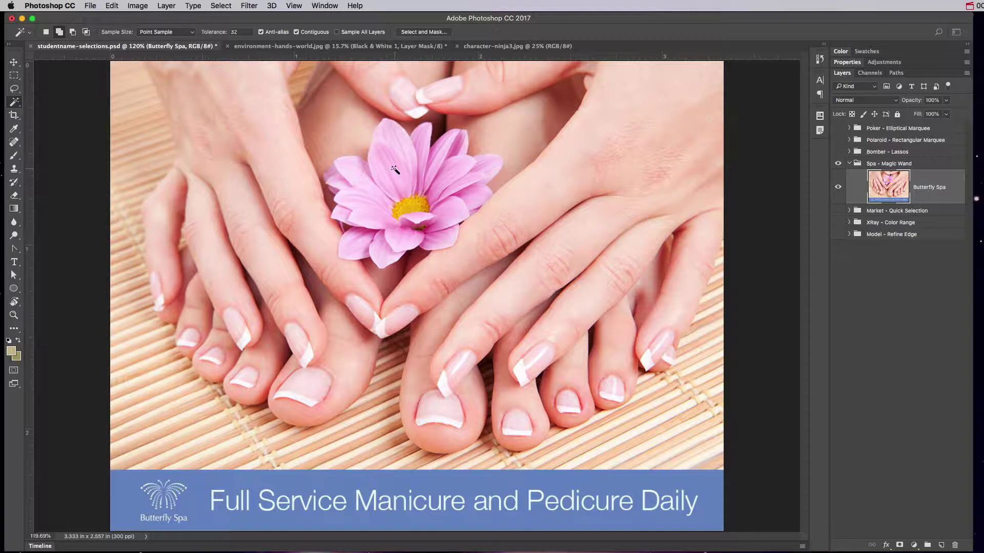
key("super+equal")
key("super+equal")
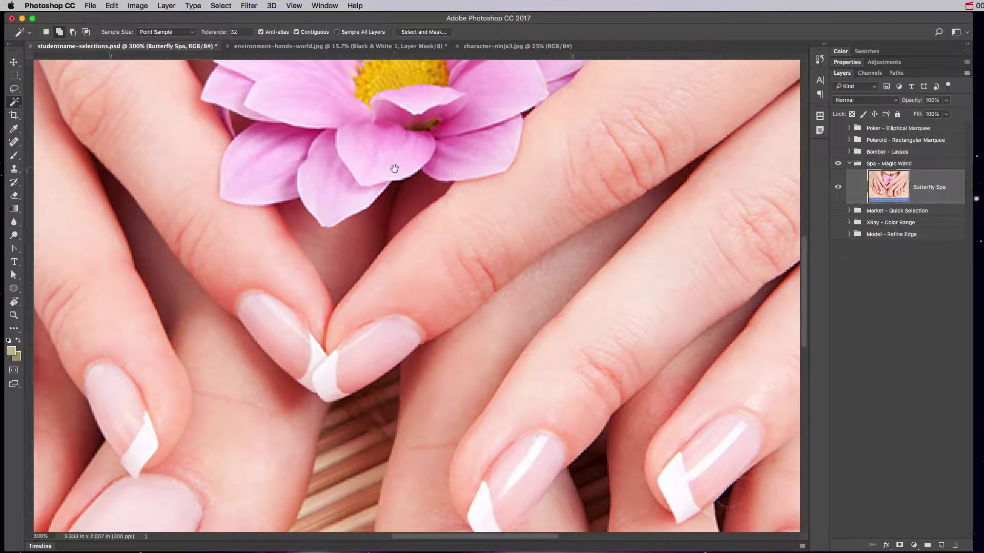
left_click_drag(394, 168, 403, 246)
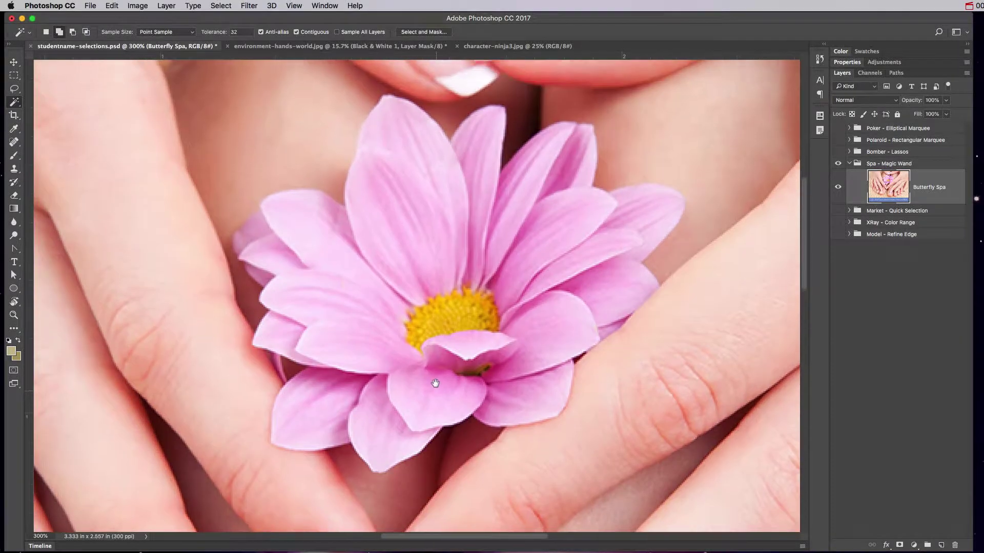
left_click(394, 219)
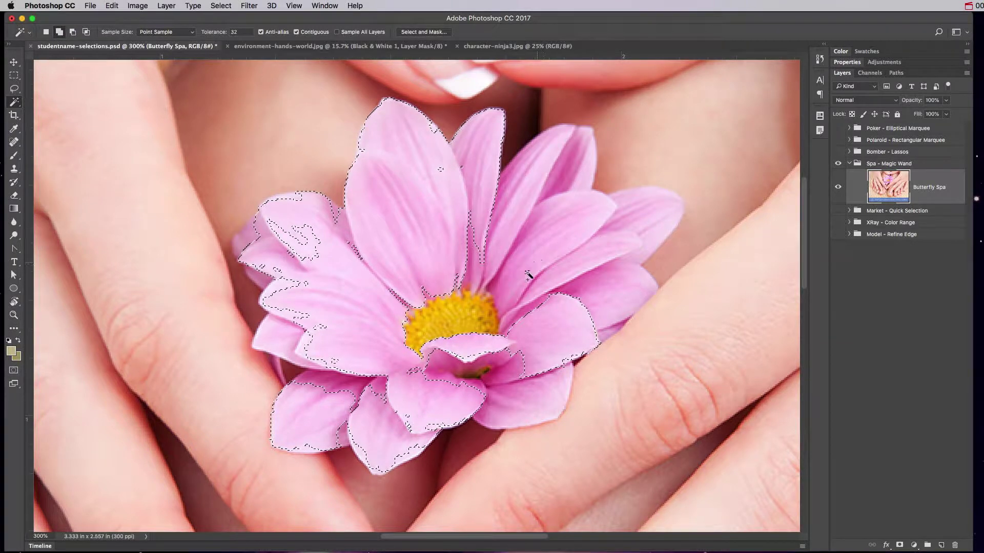
left_click(556, 239)
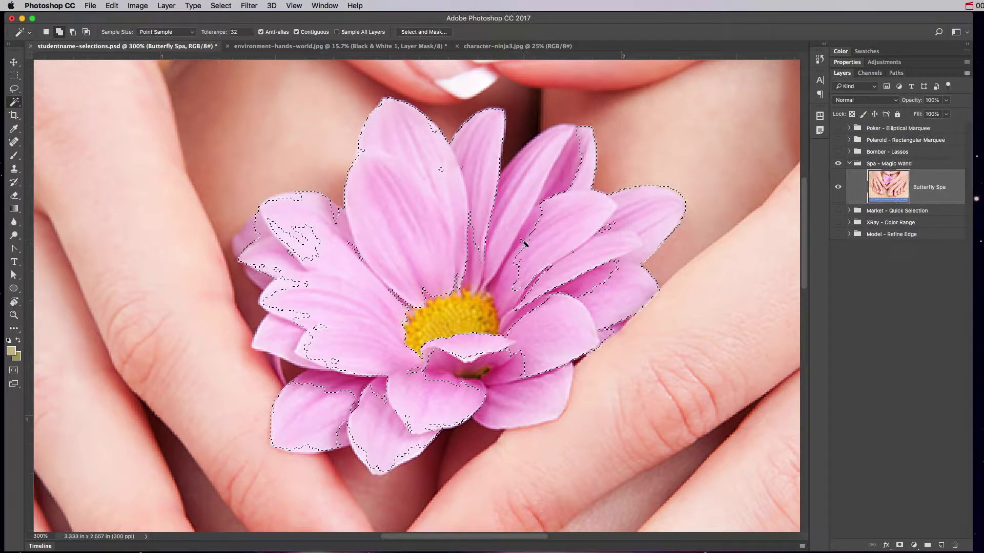
In New Selection mode, try selecting the upper-left and right petals separately, then deselect
key("super+d")
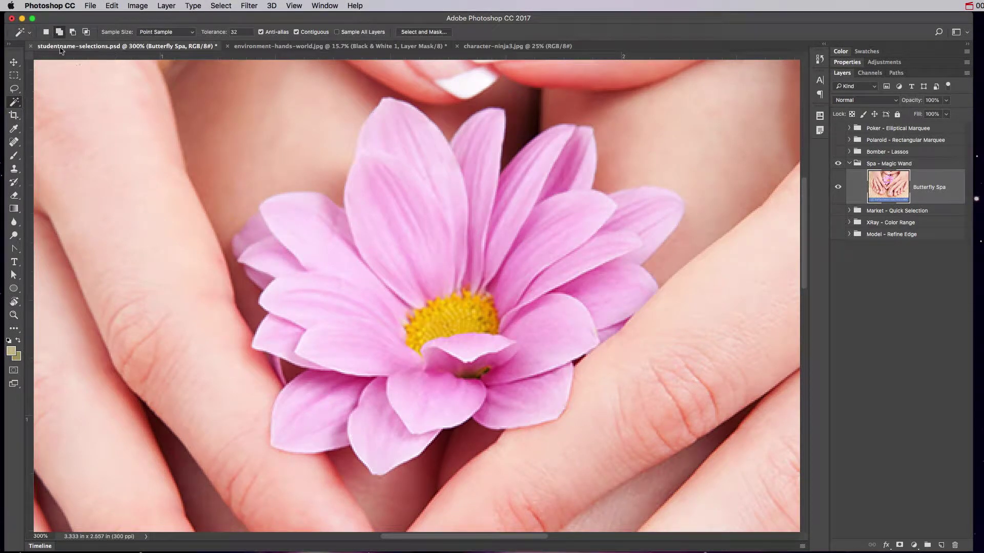
left_click(46, 34)
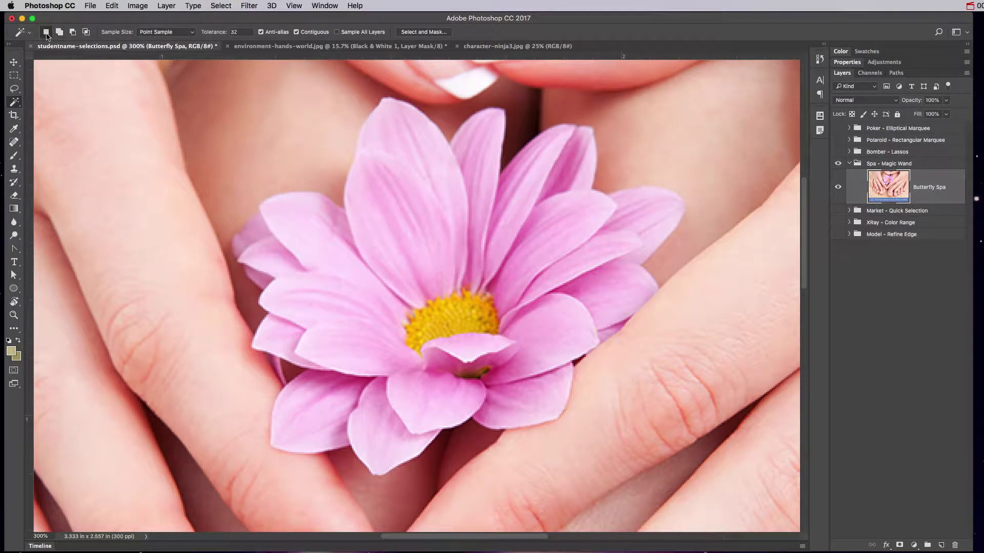
left_click(399, 212)
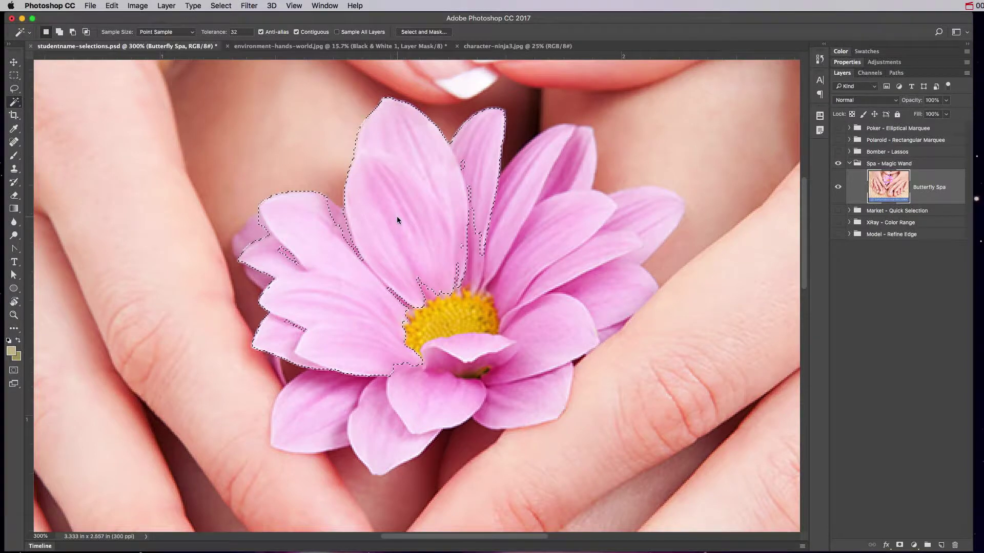
left_click(552, 248)
left_click(413, 242)
left_click(544, 244, "shift")
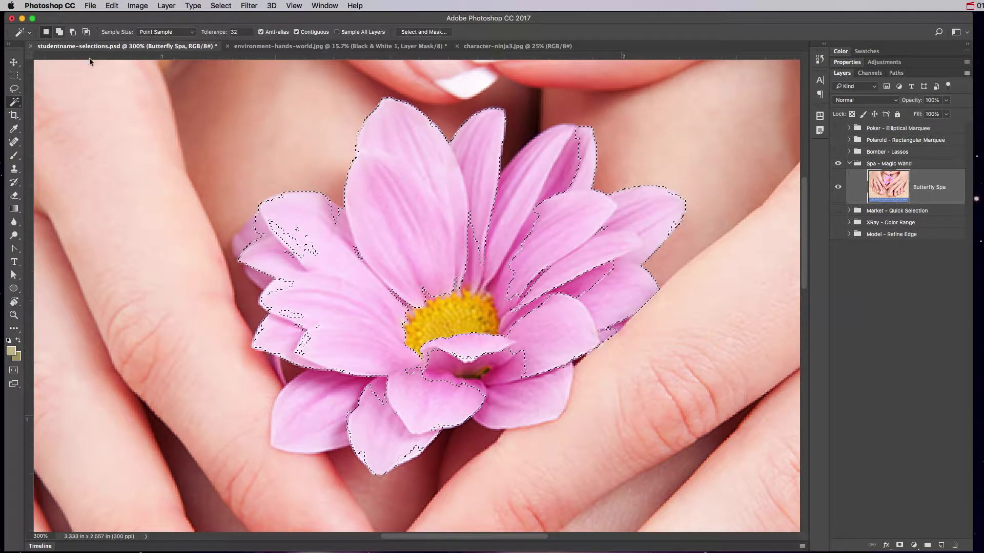
key("super+d")
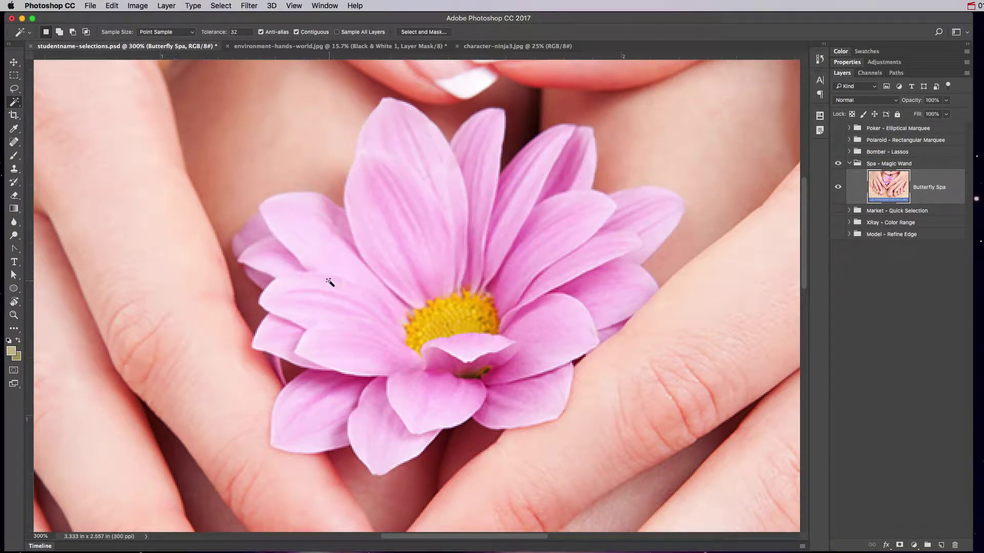
In Add to Selection mode, select the flower petals, filling gaps in the upper and lower petals
left_click(60, 33)
left_click(397, 233)
left_click(546, 248)
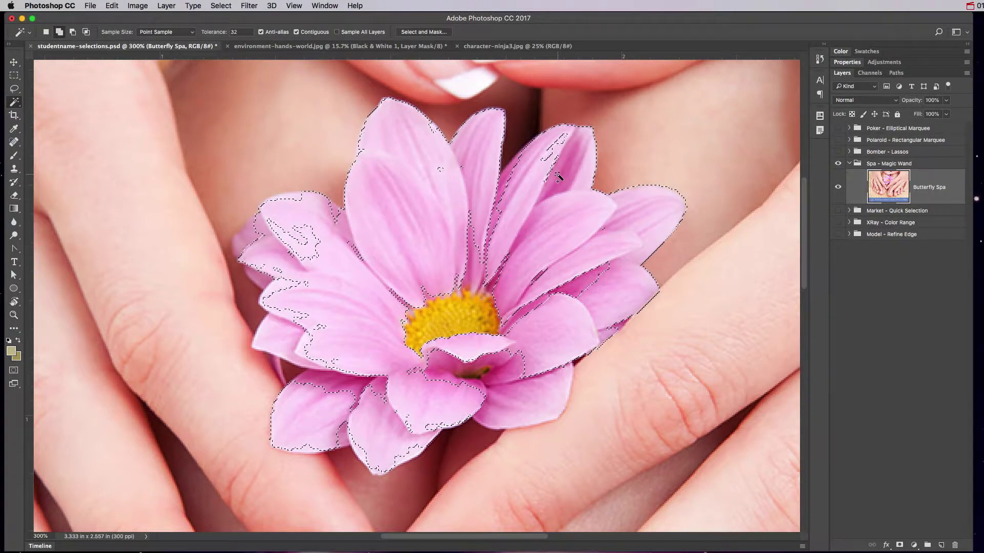
left_click(479, 277)
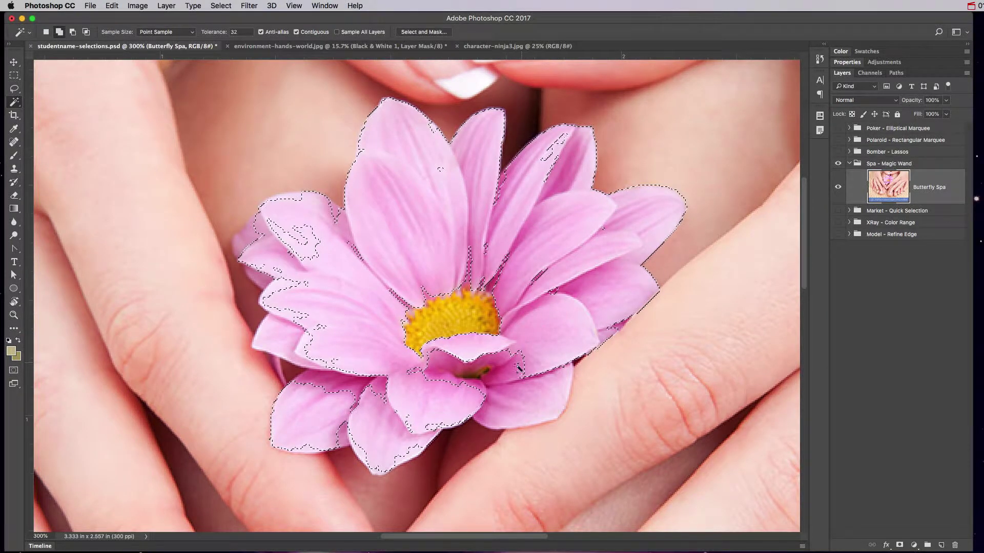
left_click(521, 406)
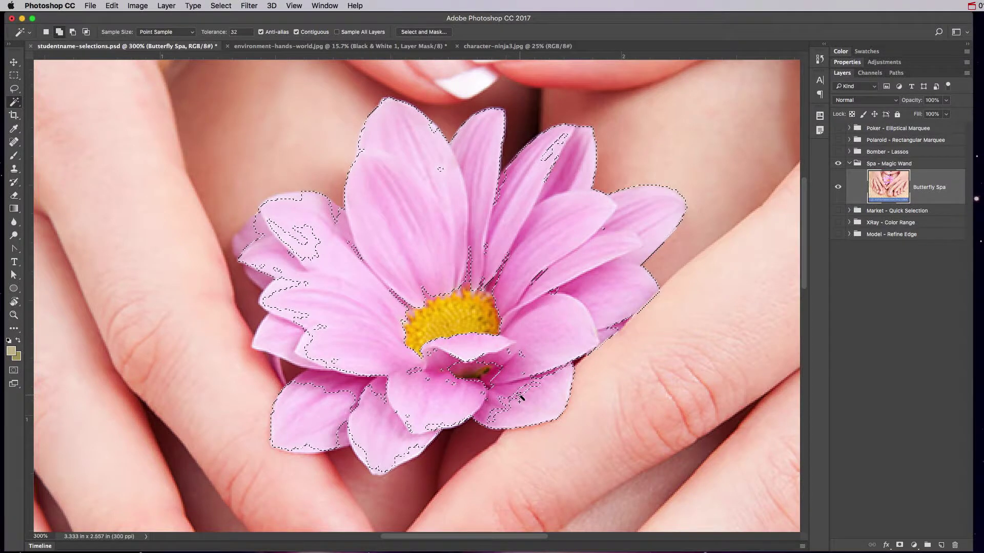
left_click(492, 380)
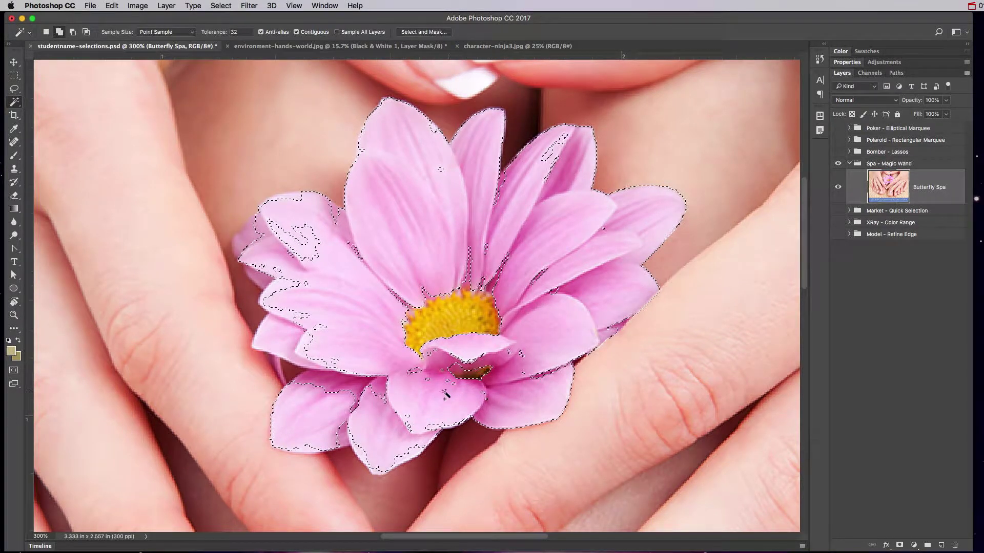
left_click(302, 363)
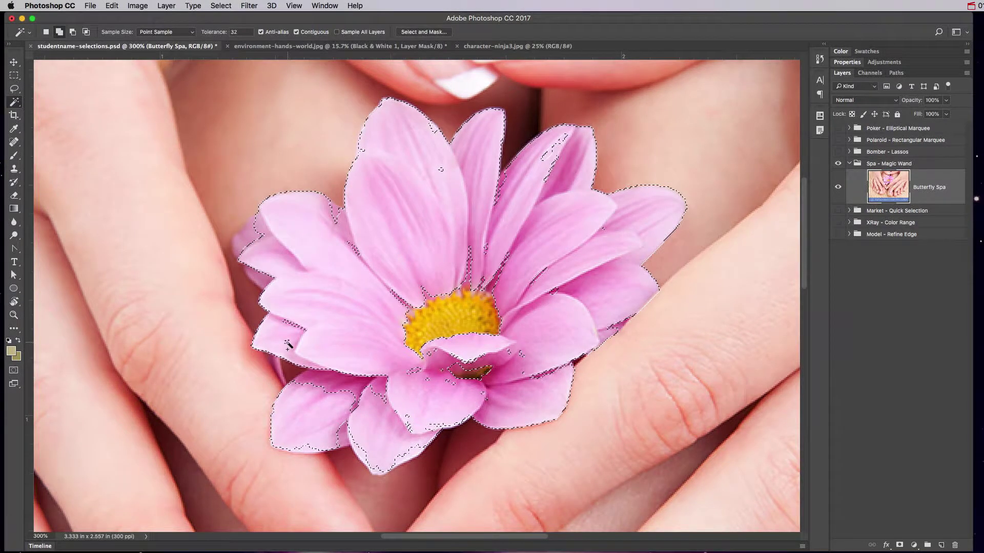
left_click(252, 243)
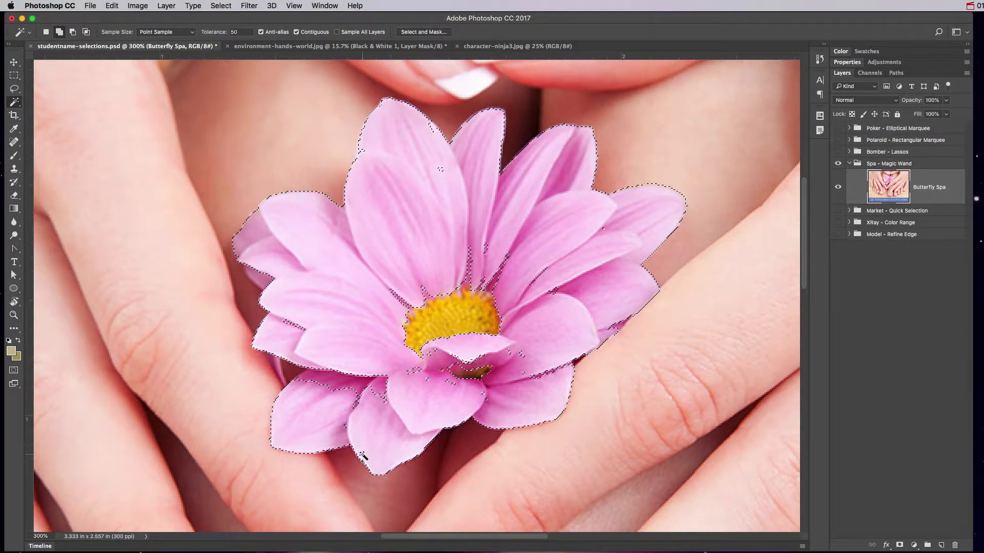
Set Tolerance to 15 and select the upper-left petal in small pieces
key("super+d")
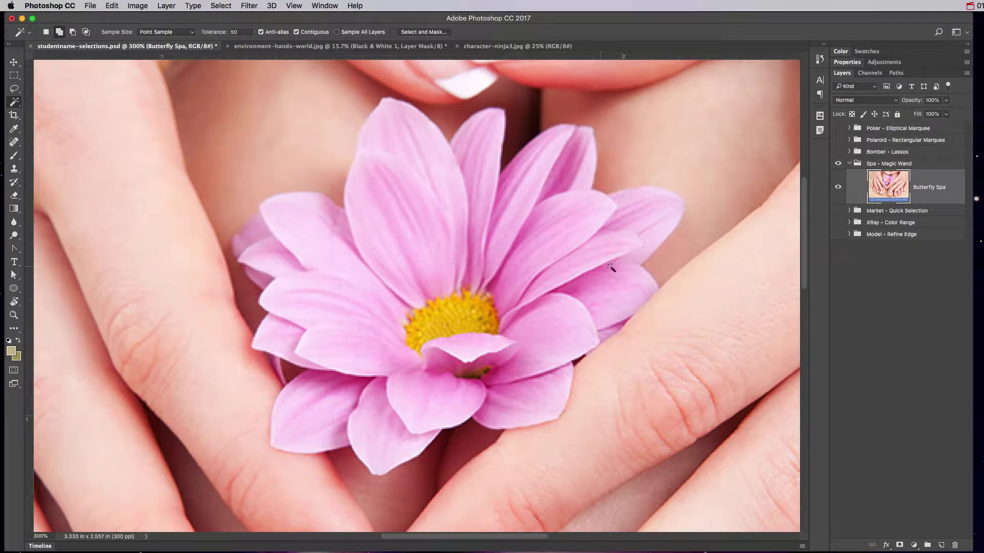
left_click(675, 223)
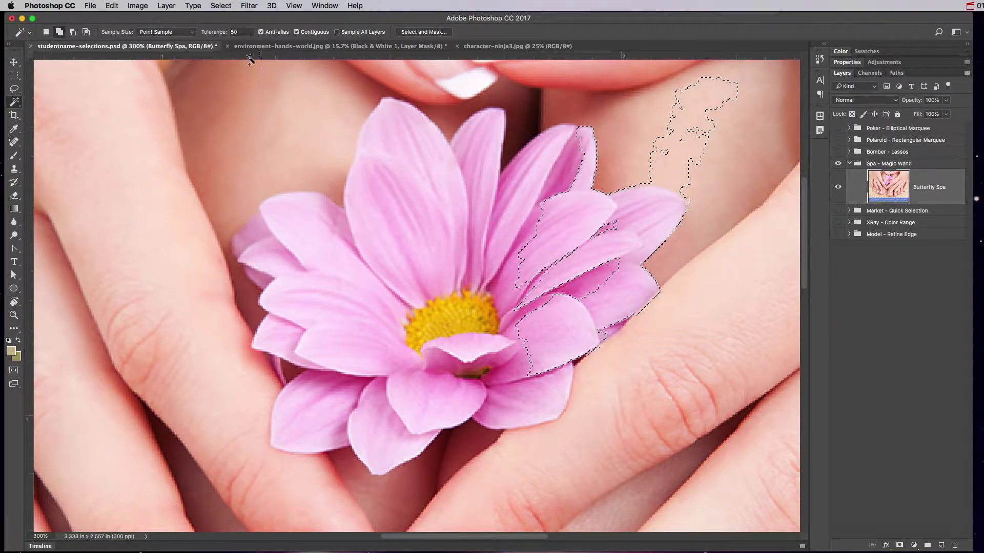
left_click(199, 34)
type("15")
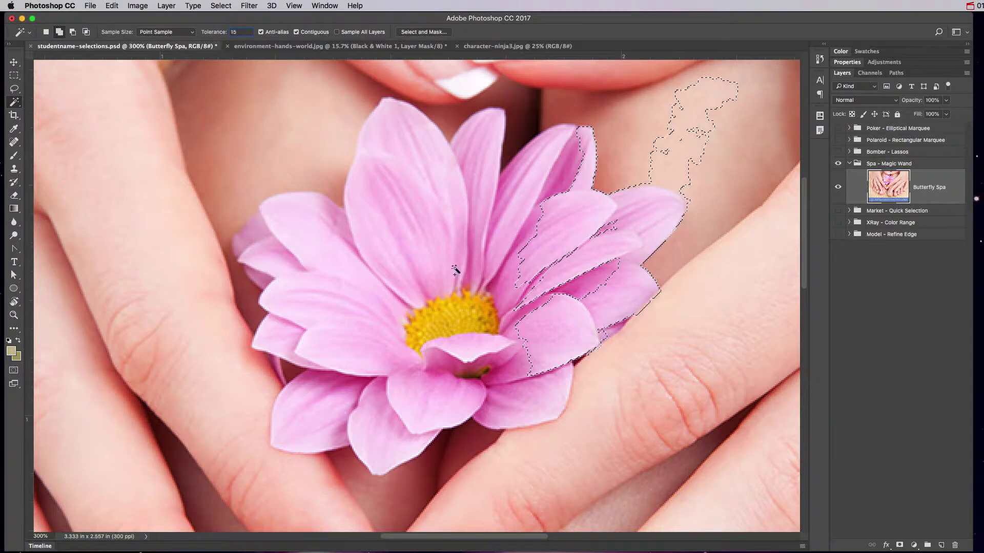
key("super+d")
left_click(417, 206)
left_click(421, 242)
left_click(420, 277)
left_click(429, 275)
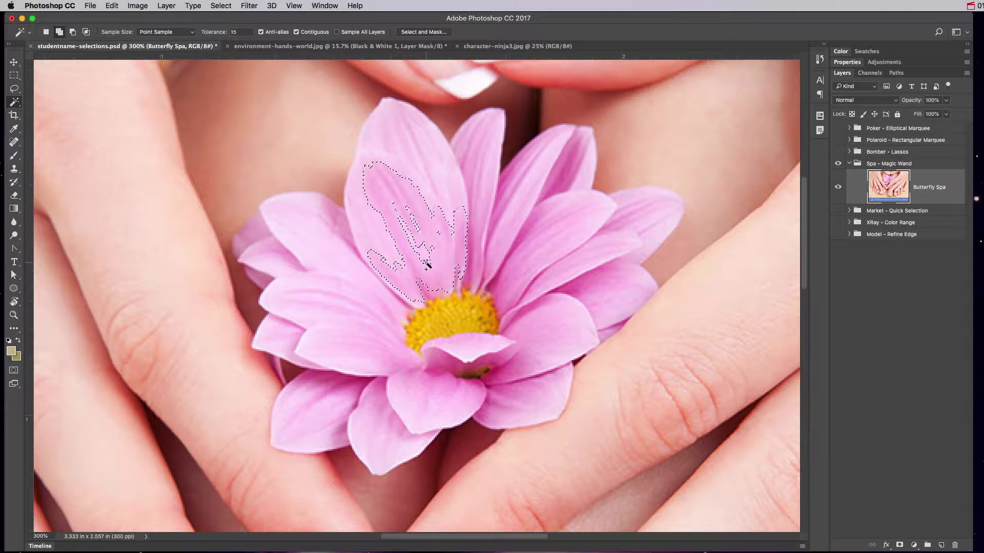
key("super+minus")
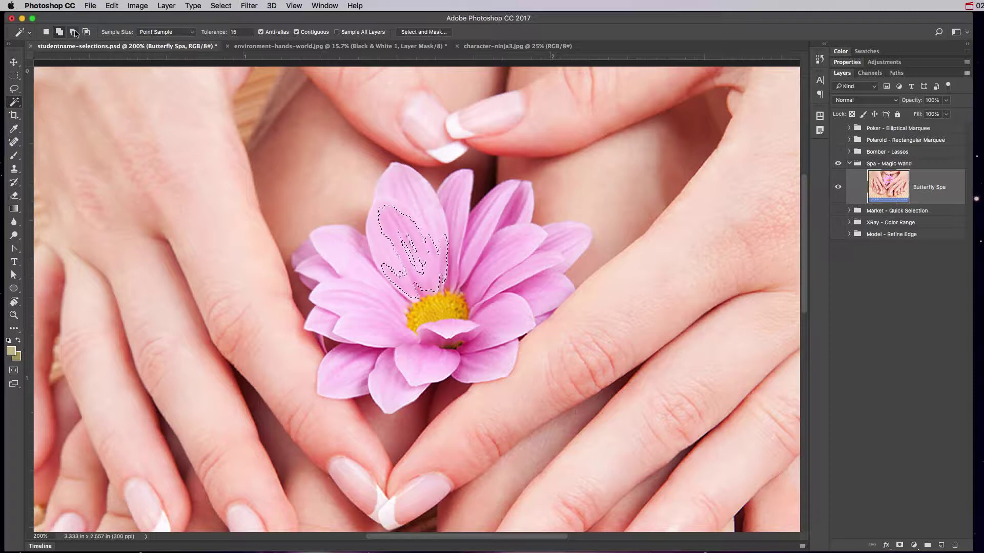
At Tolerance 40, add every remaining petal until the whole flower is selected
left_click(238, 32)
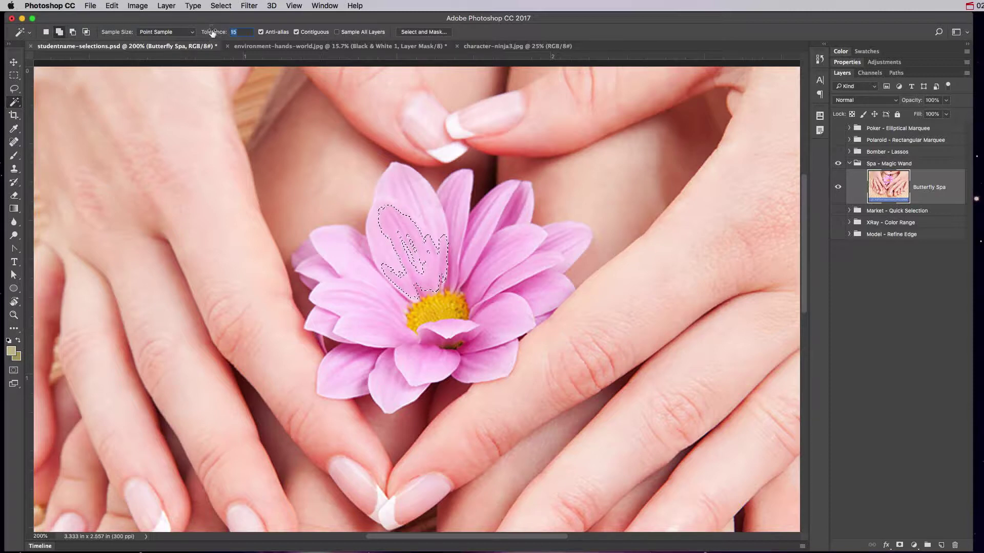
type("40")
key("Return")
left_click(415, 225)
left_click(451, 206)
left_click(487, 214)
left_click(491, 267)
left_click(333, 262)
left_click(348, 369)
left_click(490, 364)
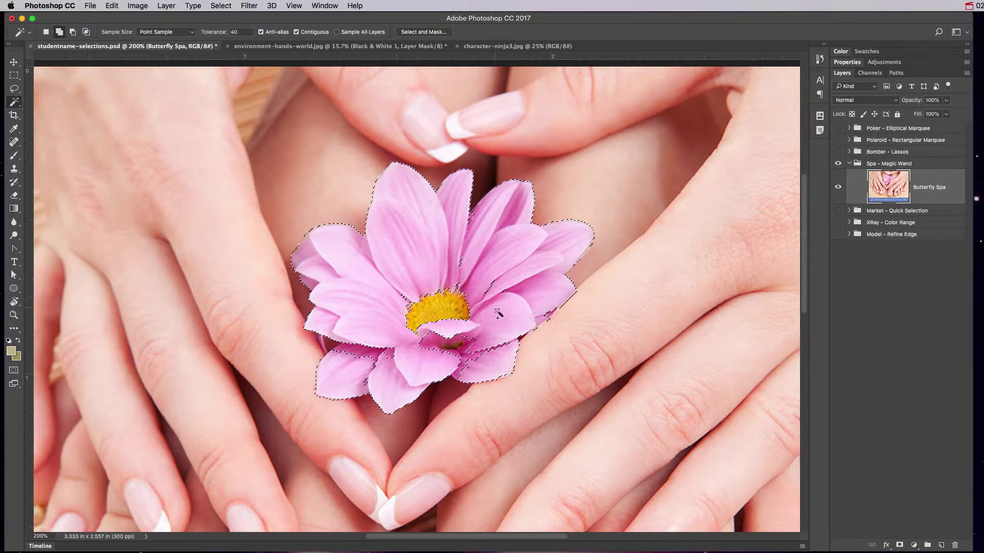
left_click(470, 361)
With the Lasso, add missed petal areas, then subtract background from the upper petal edge
left_click(13, 89)
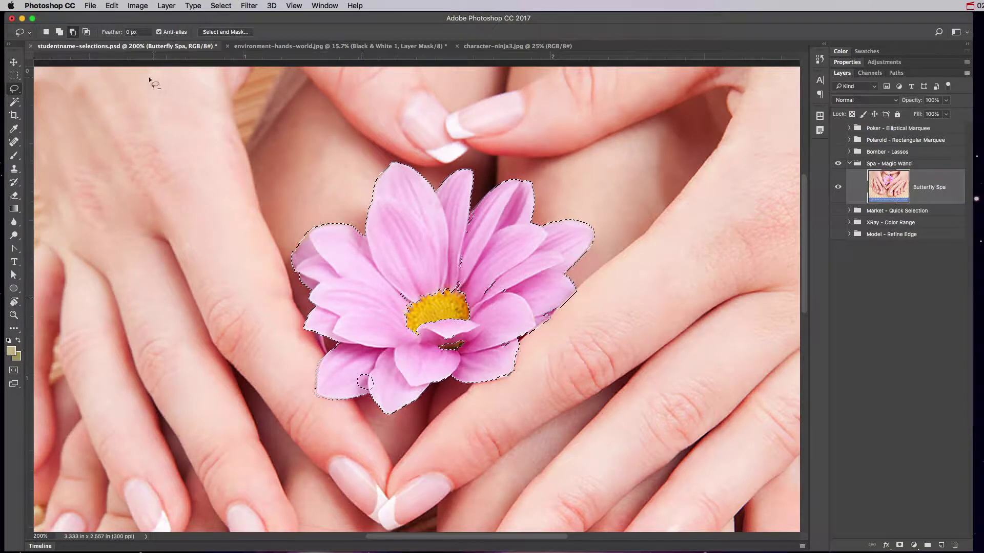
left_click(60, 32)
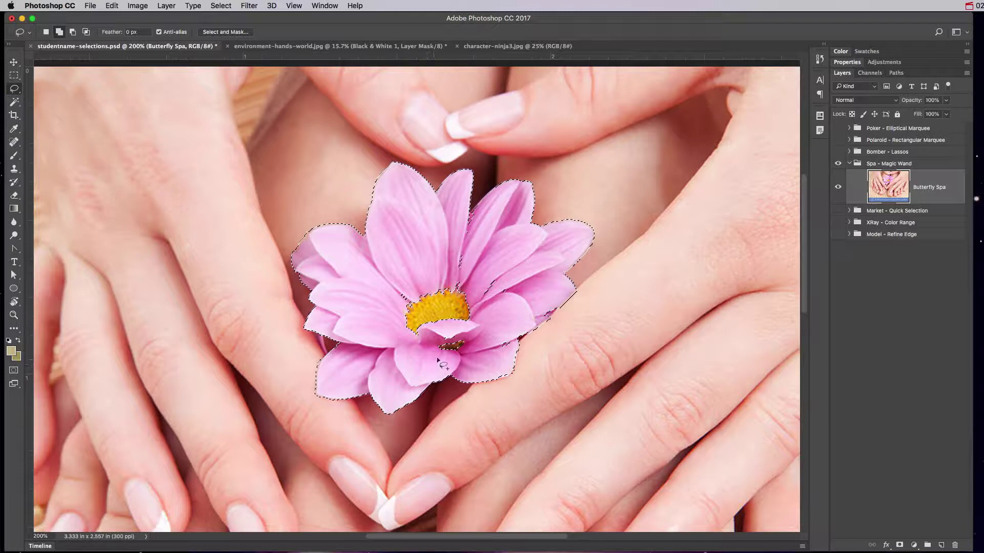
mouse_move(442, 360)
left_mouse_down()
mouse_move(464, 358)
mouse_move(445, 336)
left_mouse_up()
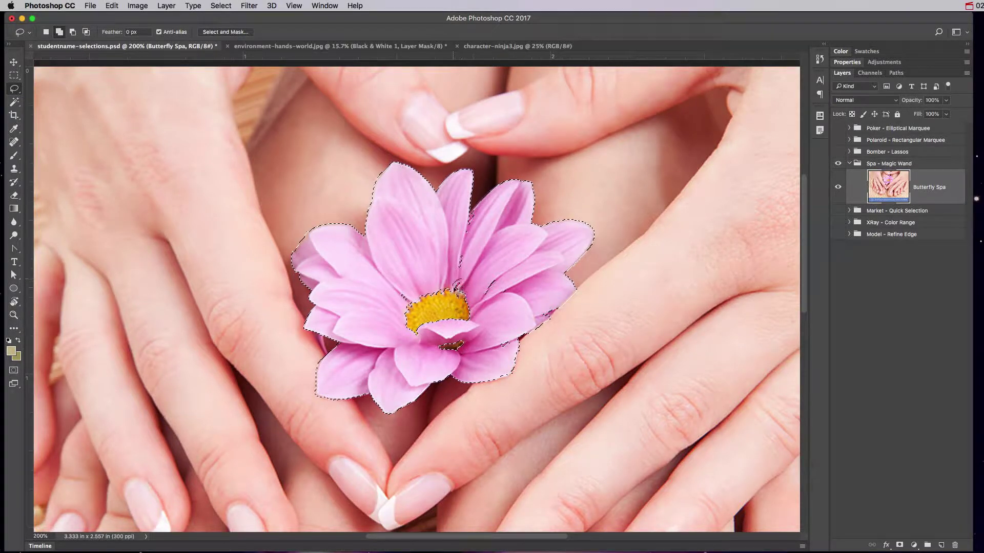
mouse_move(457, 281)
left_mouse_down()
mouse_move(461, 256)
mouse_move(453, 267)
mouse_move(477, 234)
mouse_move(479, 208)
mouse_move(462, 262)
mouse_move(492, 303)
mouse_move(501, 277)
left_mouse_up()
key("super+plus")
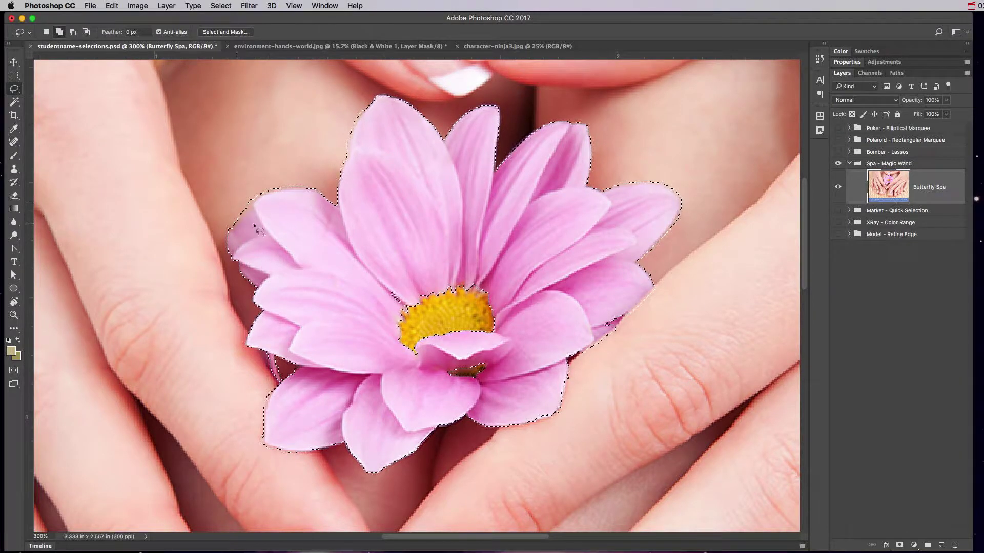
left_click(73, 33)
left_click_drag(250, 209, 300, 195)
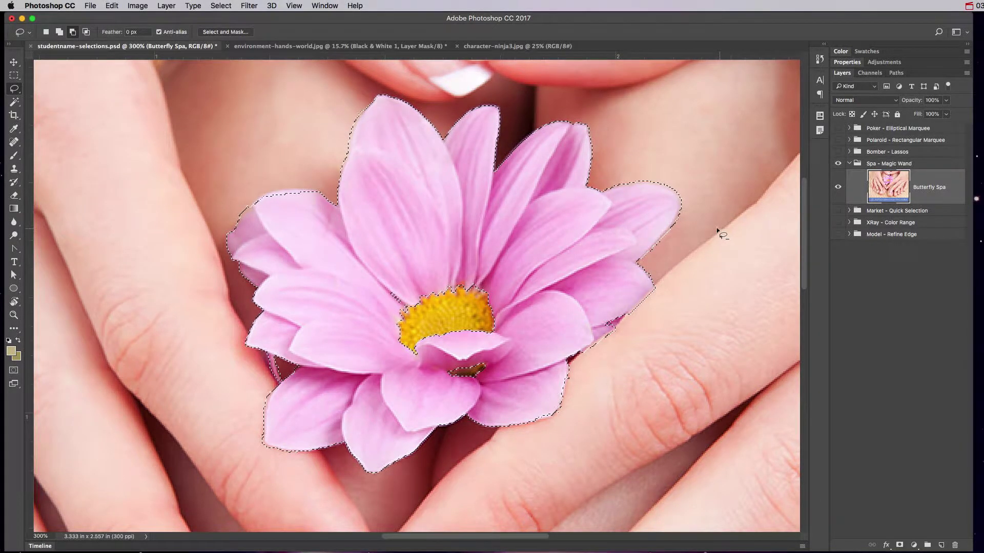
key("shift")
Add a Hue/Saturation adjustment layer masked to the selected flower
left_click(884, 62)
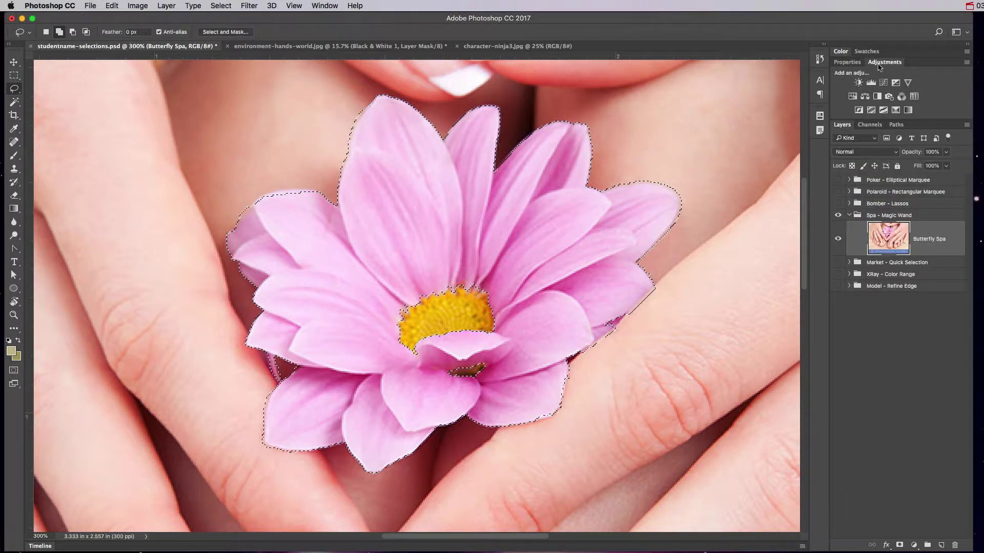
left_click(851, 98)
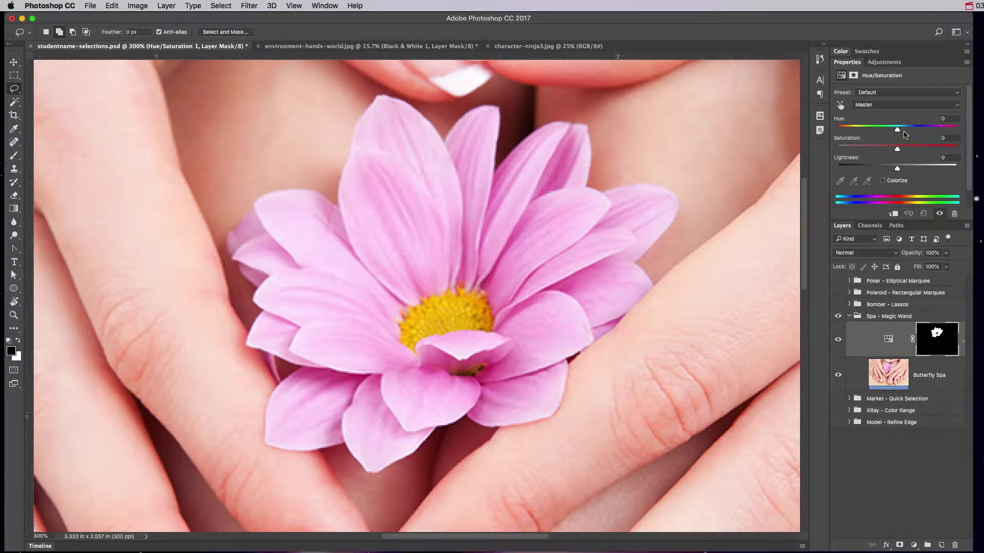
Turn on Colorize and set Hue 241, Saturation 47, Lightness -4 for the flower
left_click_drag(898, 132, 864, 138)
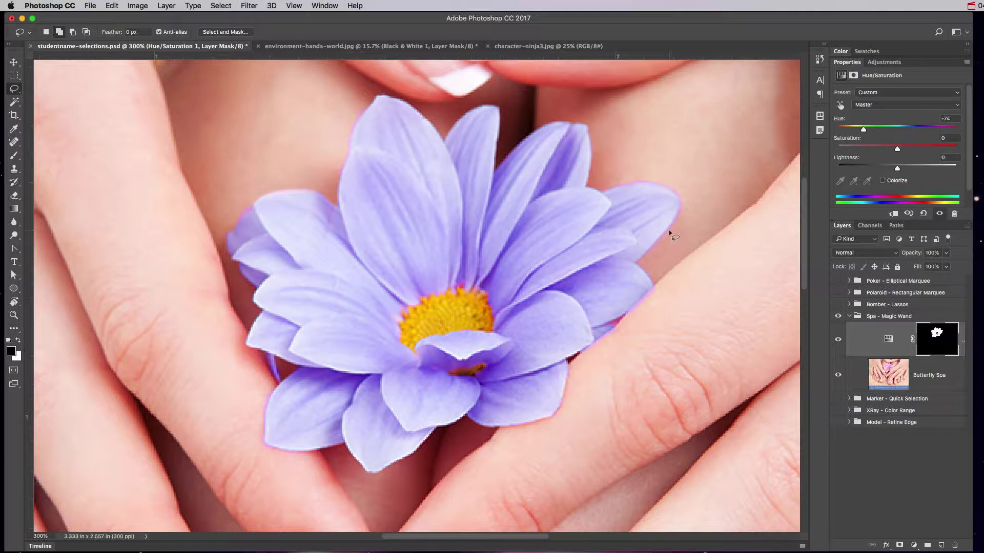
key("super+0")
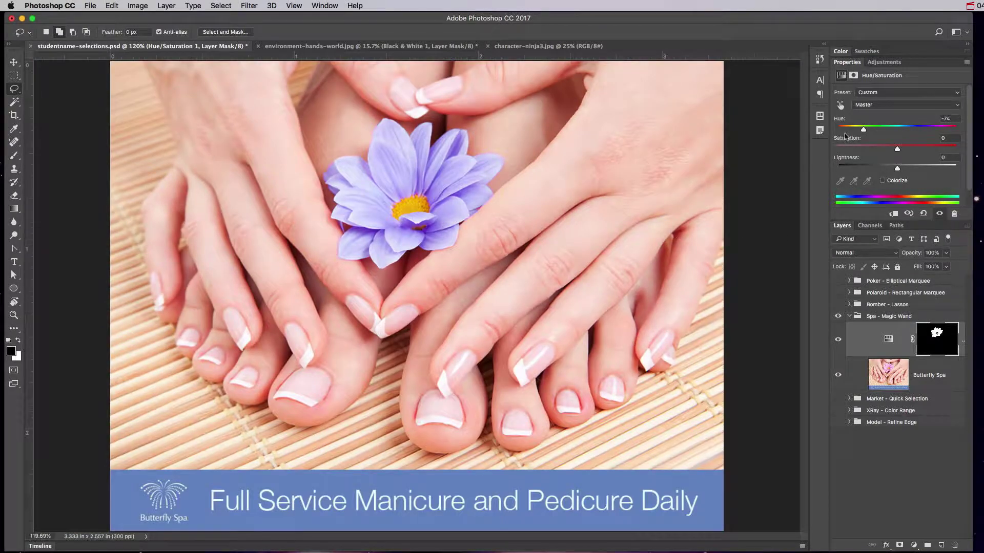
mouse_move(865, 131)
left_mouse_down()
mouse_move(881, 131)
mouse_move(866, 132)
left_mouse_up()
left_click_drag(895, 150, 895, 174)
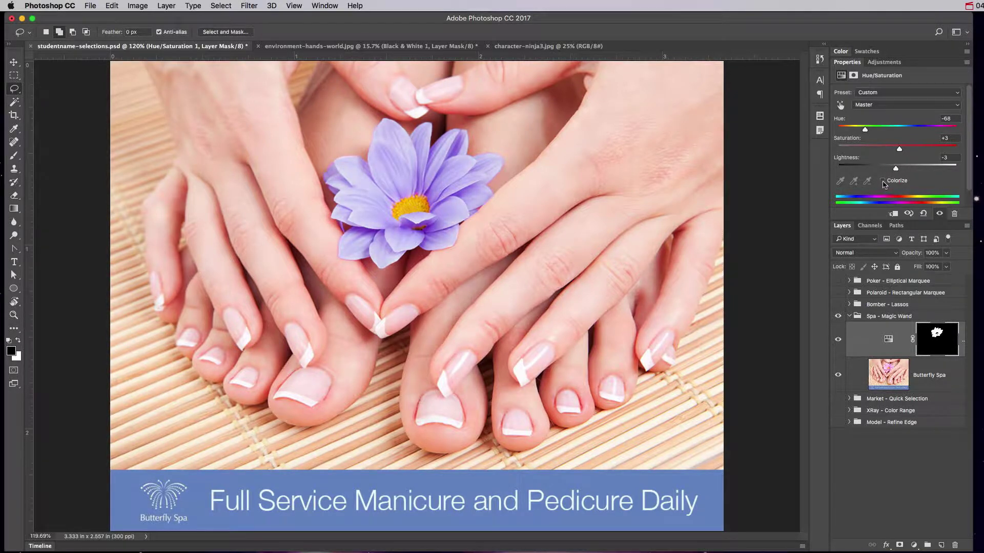
left_click(882, 181)
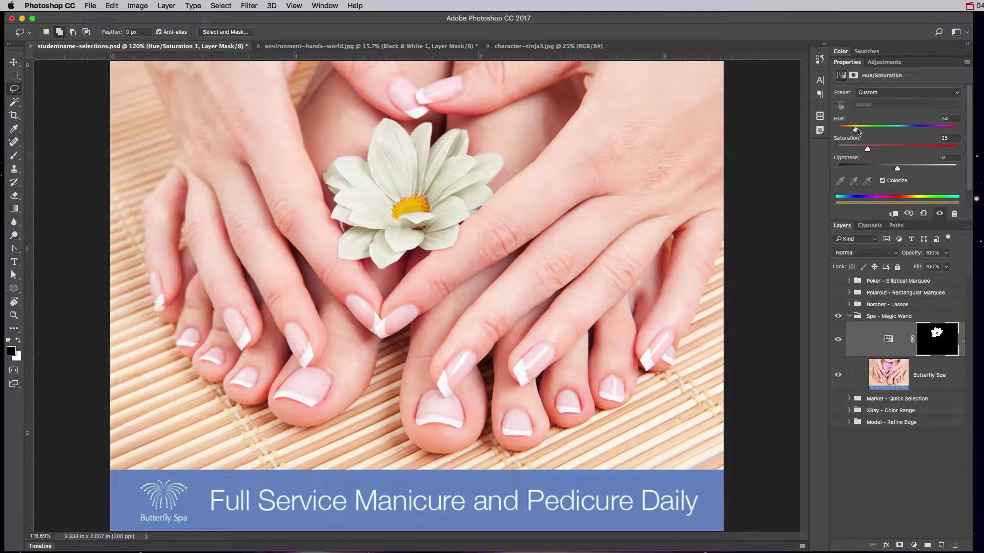
left_click_drag(852, 129, 918, 132)
left_click_drag(897, 168, 895, 171)
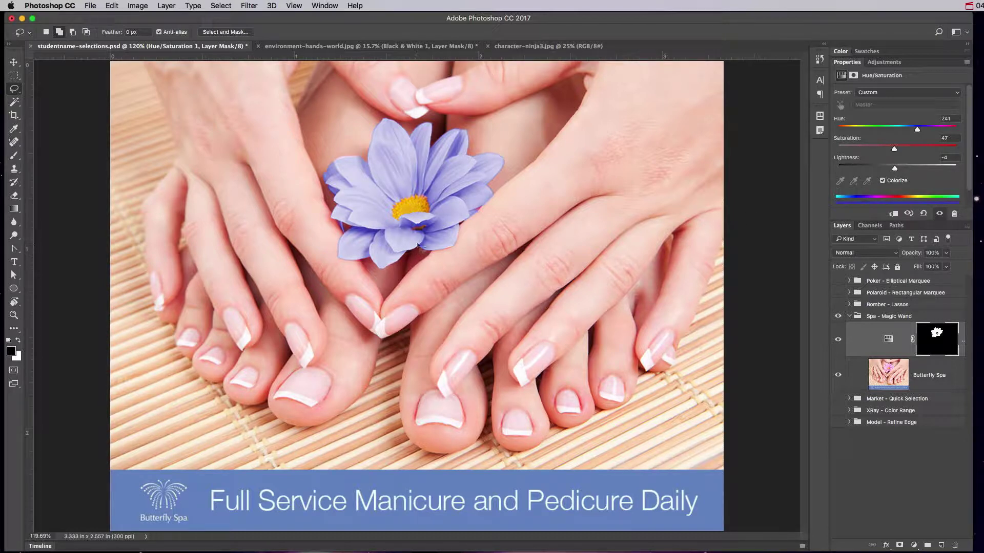
In character-ninja3.jpg, Magic Wand-select the white background at Tolerance 20
left_click(512, 47)
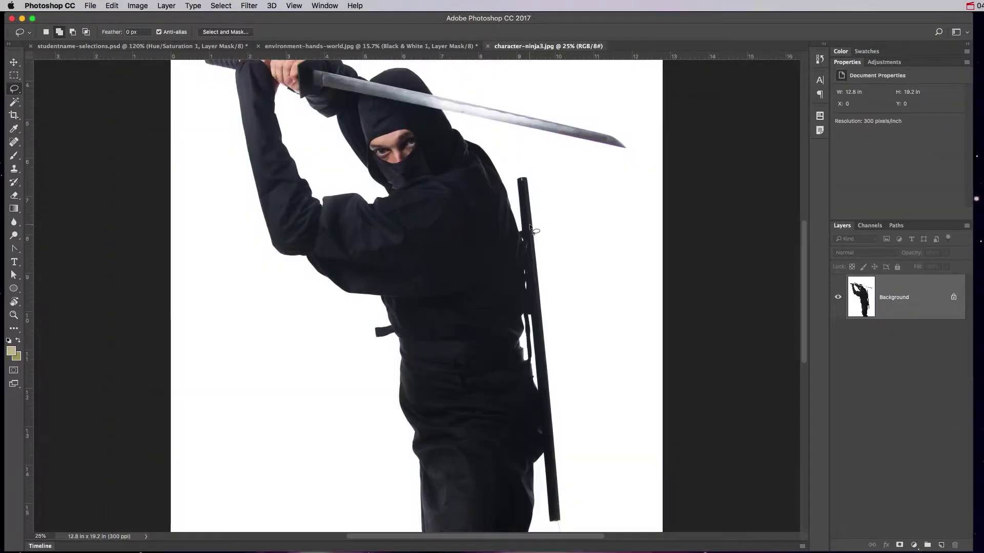
key("super+minus")
scroll(525, 260, "down", 3)
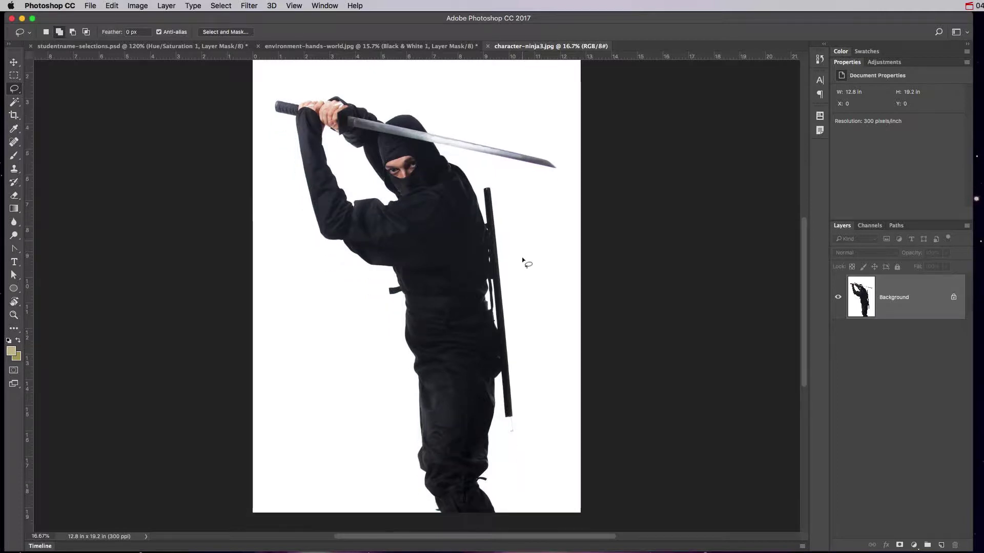
scroll(527, 263, "up", 3)
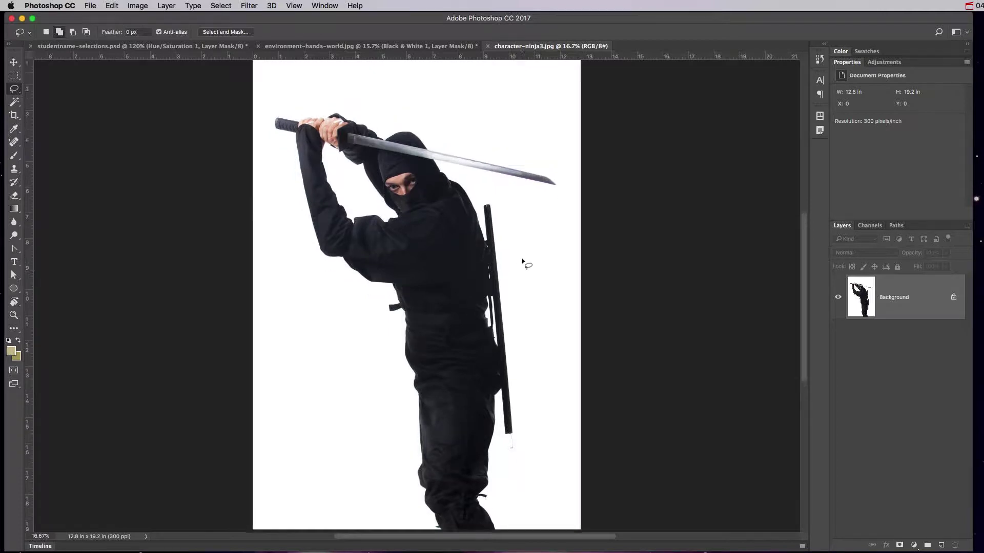
left_click(14, 103)
left_click(15, 104)
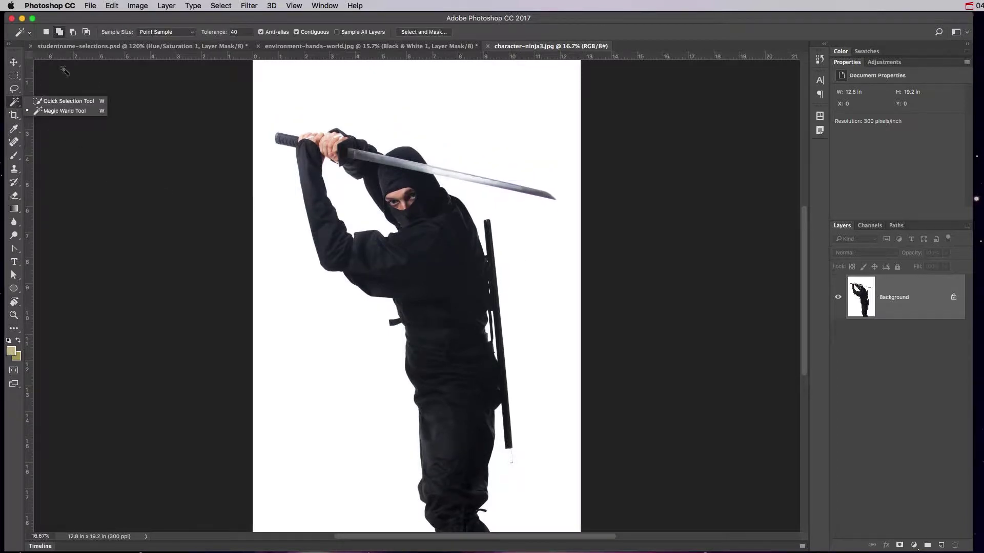
left_click(244, 34)
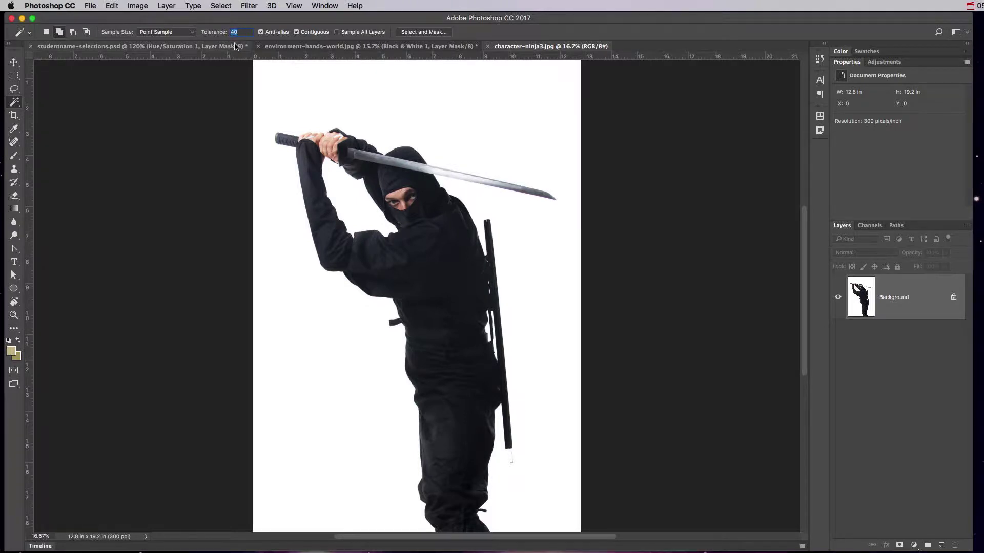
type("20")
left_click(451, 113)
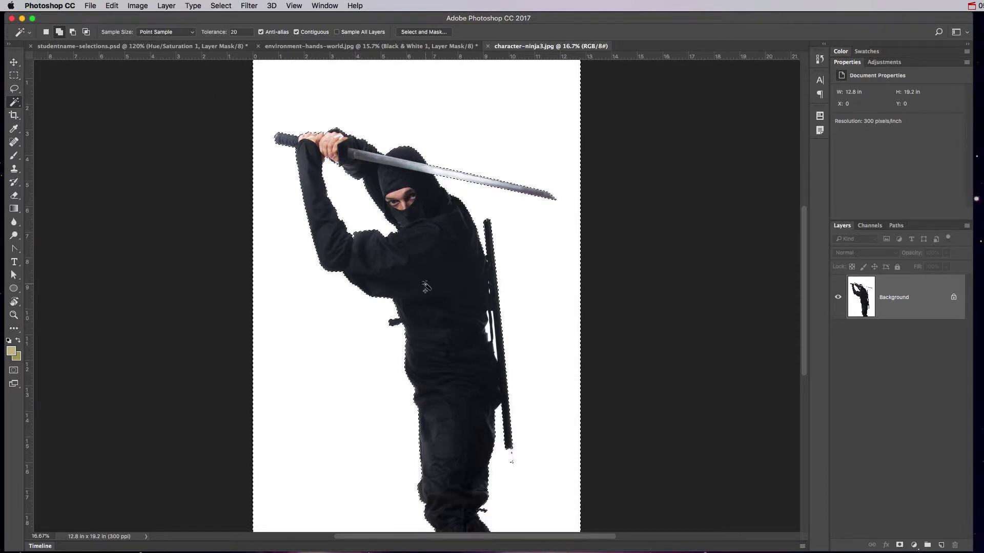
Test copying the selection to a new layer with Background hidden, then undo it
scroll(427, 289, "down", 5)
scroll(461, 297, "up", 7)
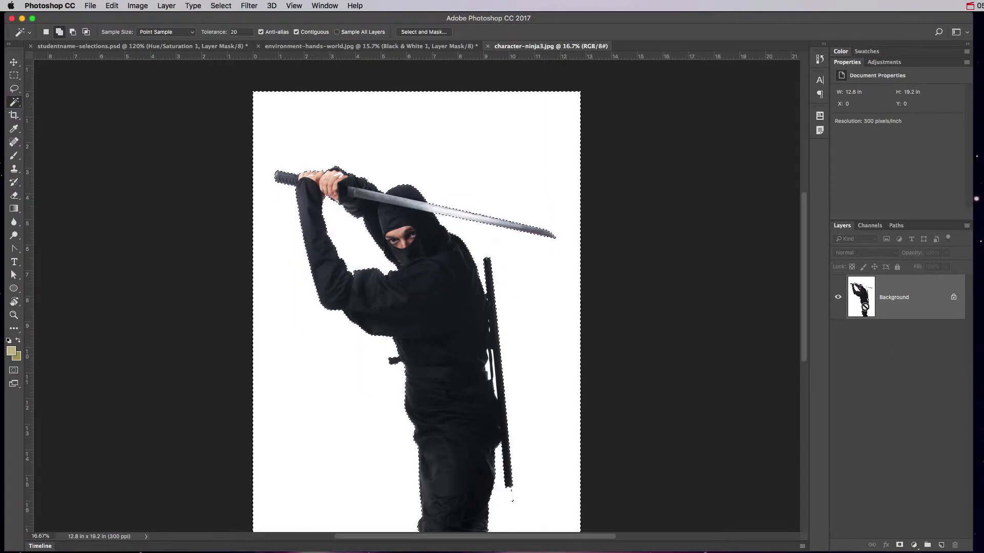
key("ctrl+j")
left_click(838, 342)
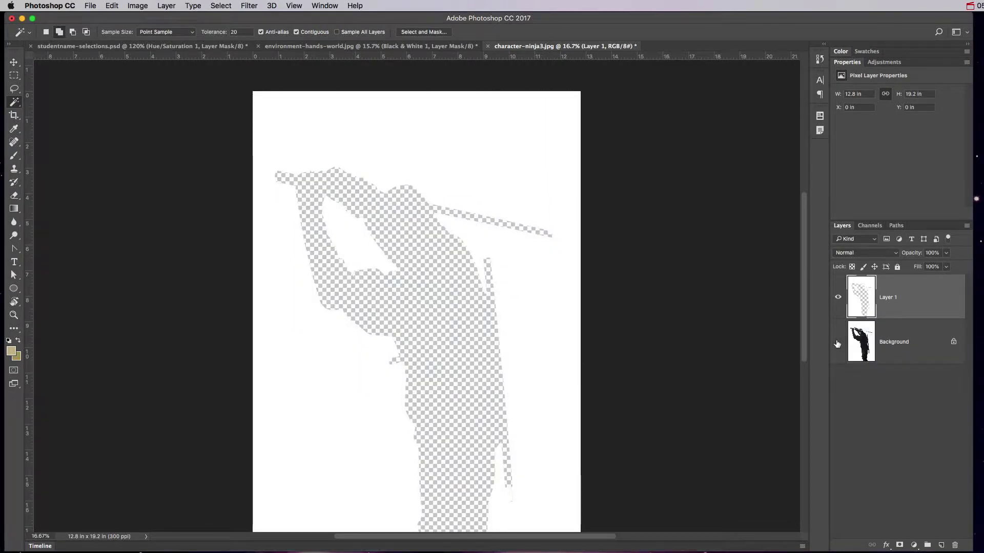
key("ctrl+alt+z")
key("ctrl+alt+z")
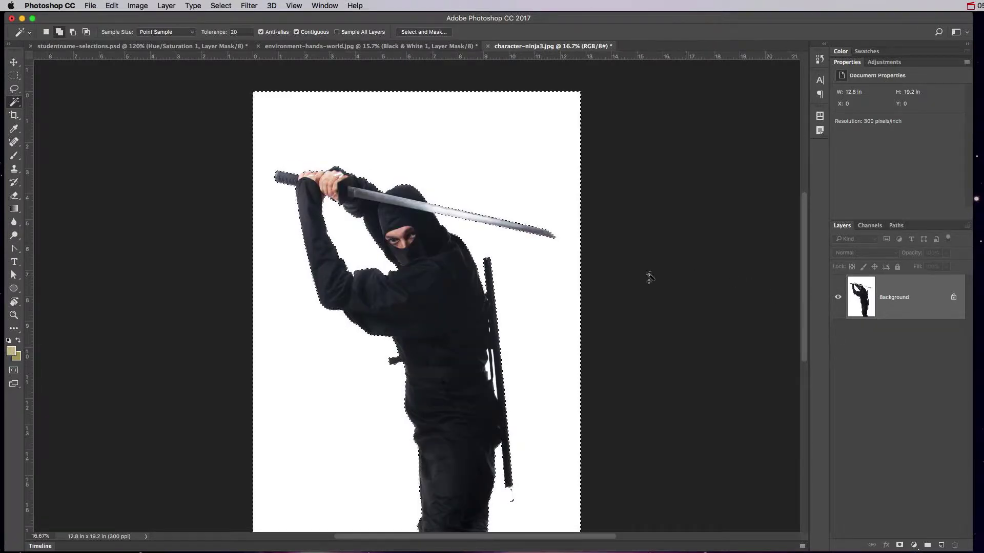
Invert the selection, copy the ninja onto Layer 1, and hide the white Background layer
left_click(215, 5)
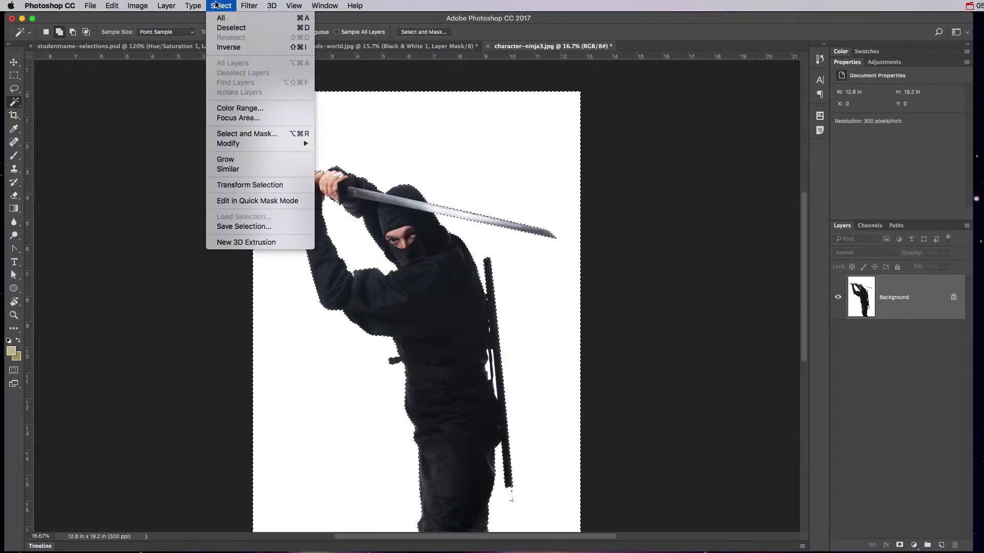
left_click(228, 47)
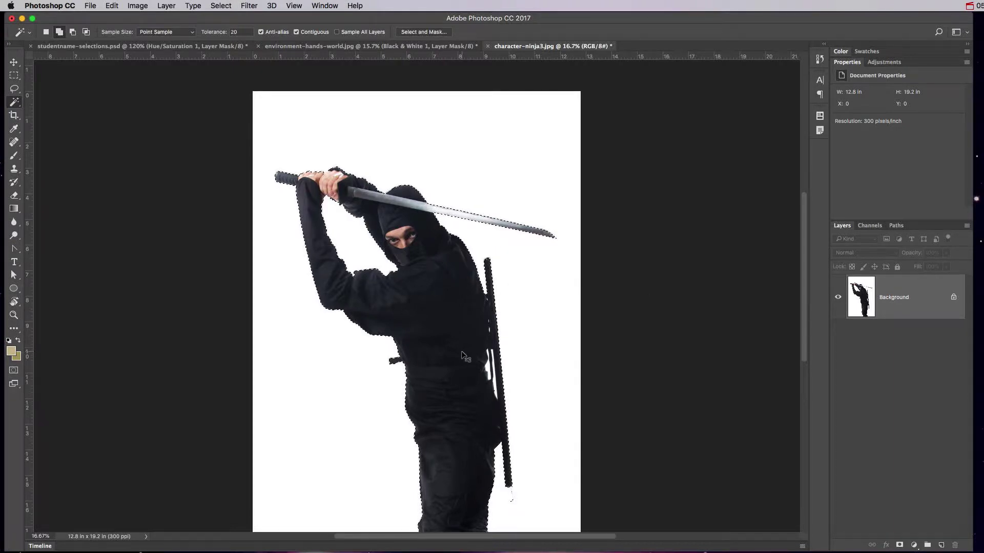
key("super+j")
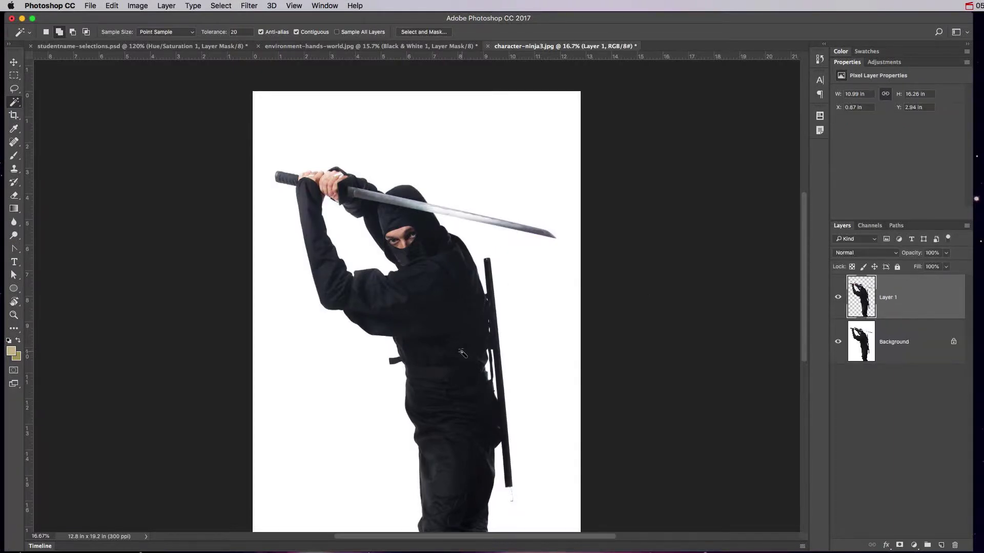
left_click(837, 342)
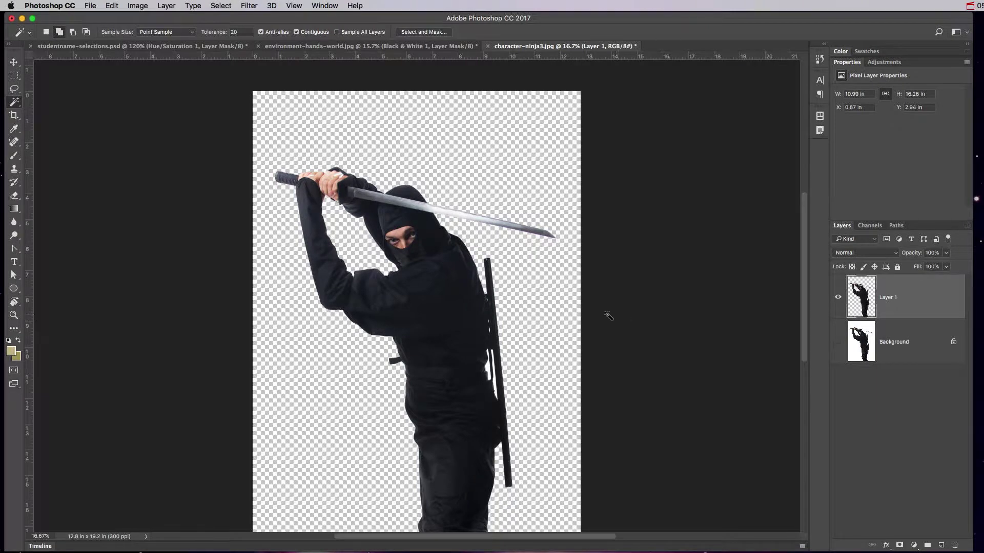
scroll(607, 317, "down", 5)
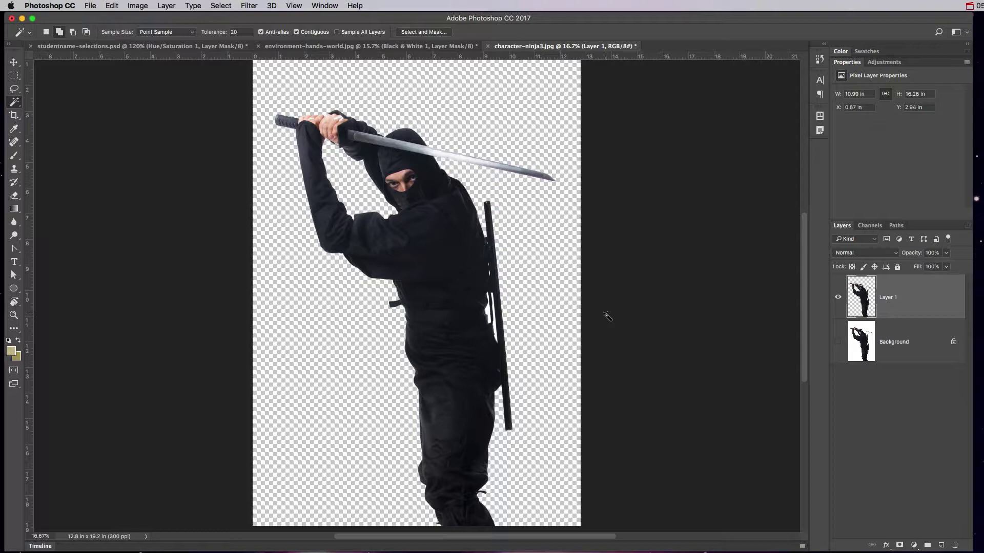
Select the white slivers beside the sheath, delete them, deselect, and fit the image to screen
key("super+equal")
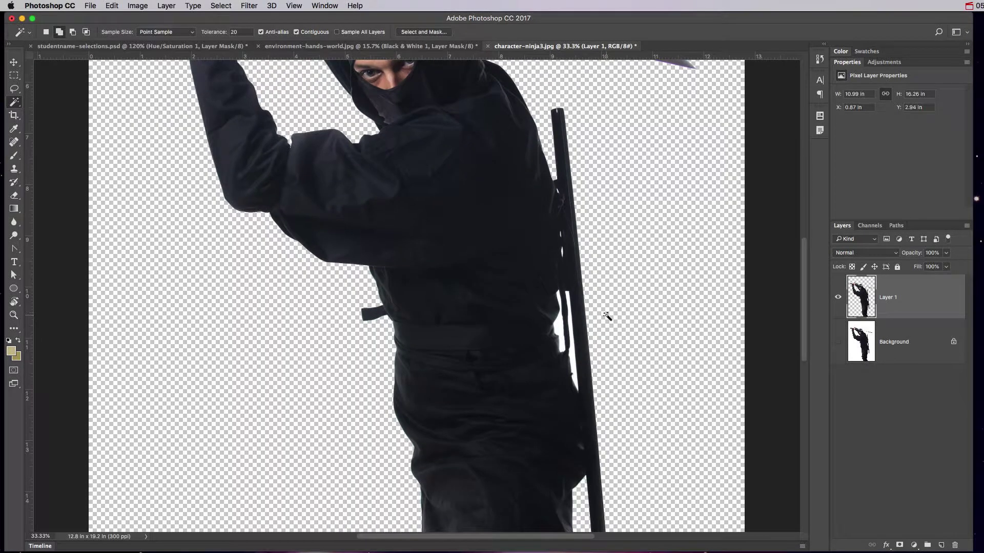
left_click_drag(607, 317, 522, 339)
key("super+equal")
key("super+equal")
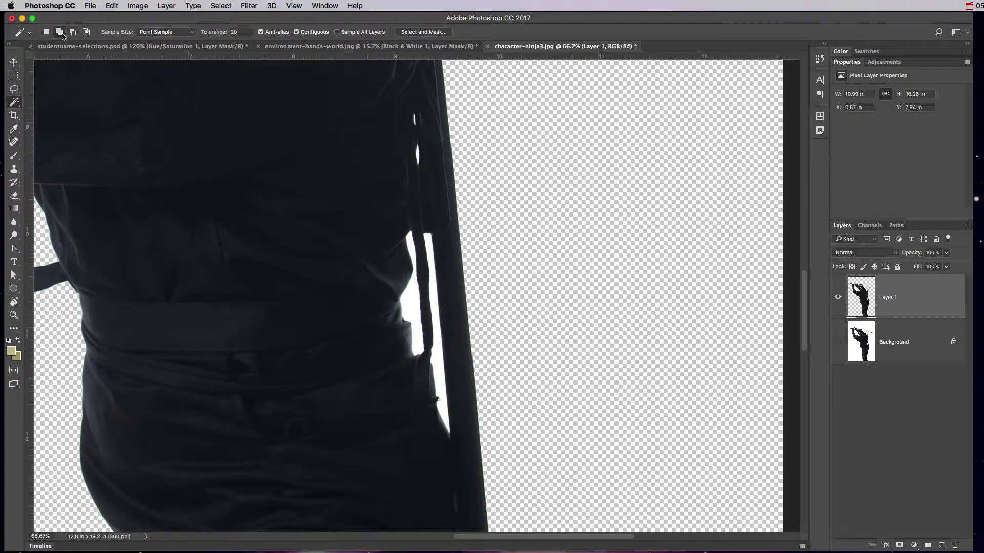
left_click(412, 311)
left_click(429, 313)
left_click(418, 154)
left_click(415, 120)
key("Delete")
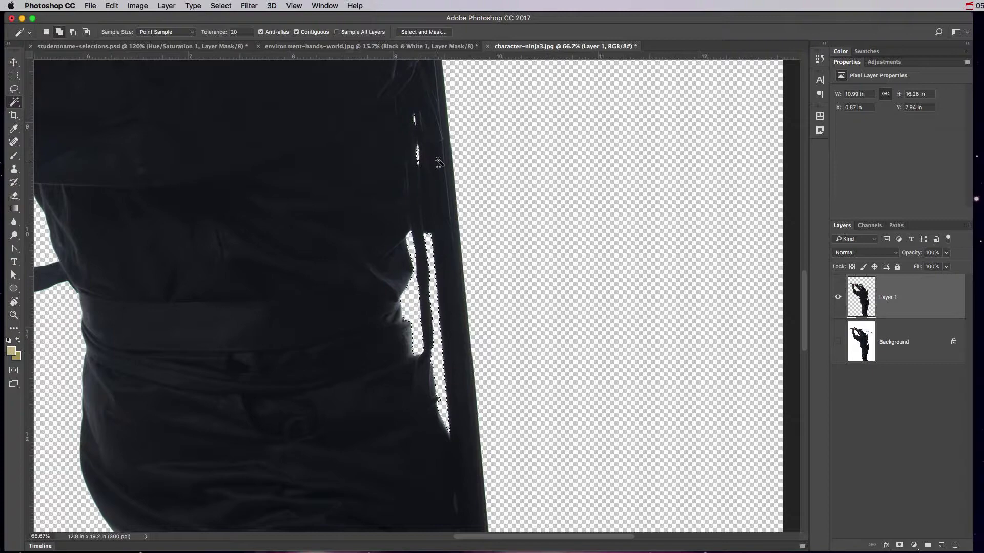
key("super+d")
key("super+0")
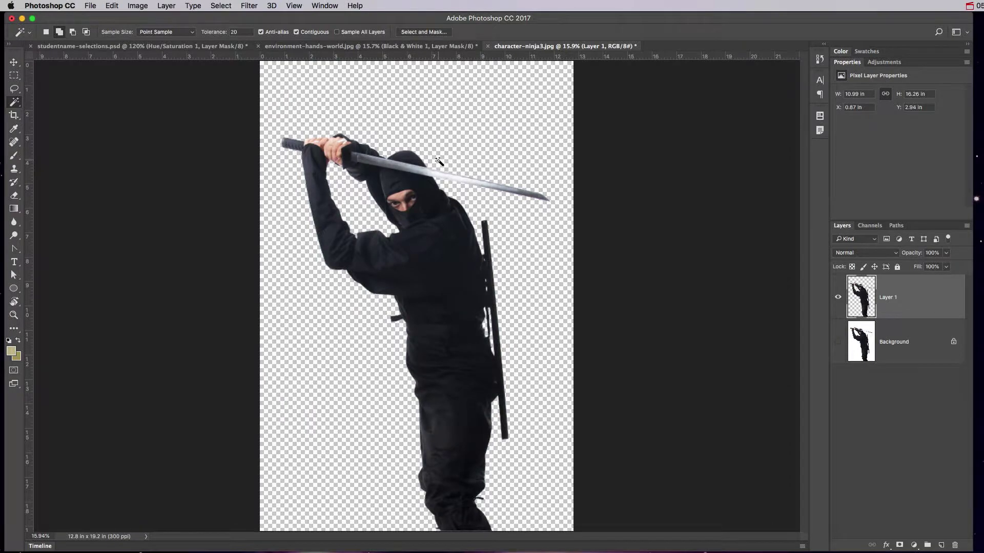
In studentname-selections.psd, hide the Spa group, expand Market - Quick Selection, and select the Farmer's Market layer
left_click(403, 46)
left_click(177, 47)
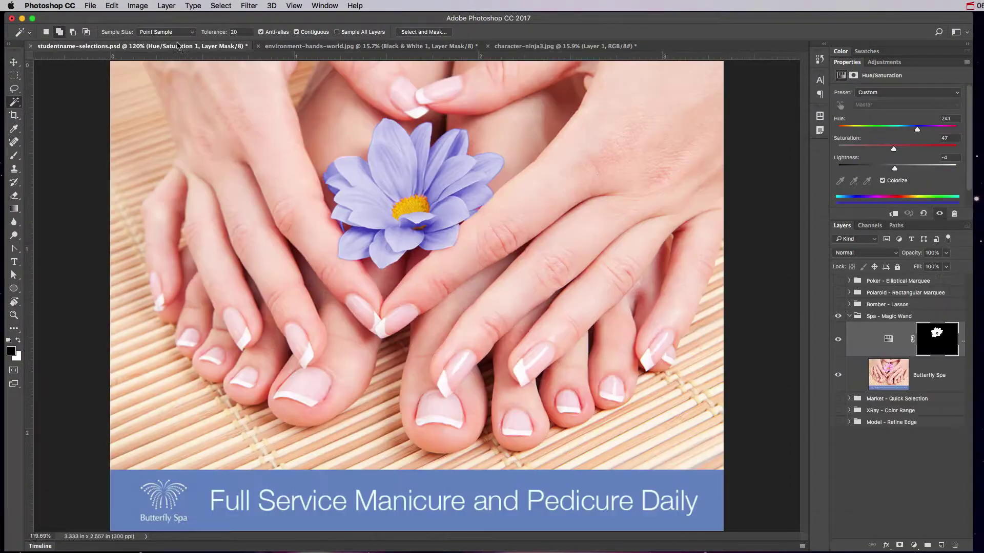
left_click(850, 317)
left_click_drag(838, 321, 839, 328)
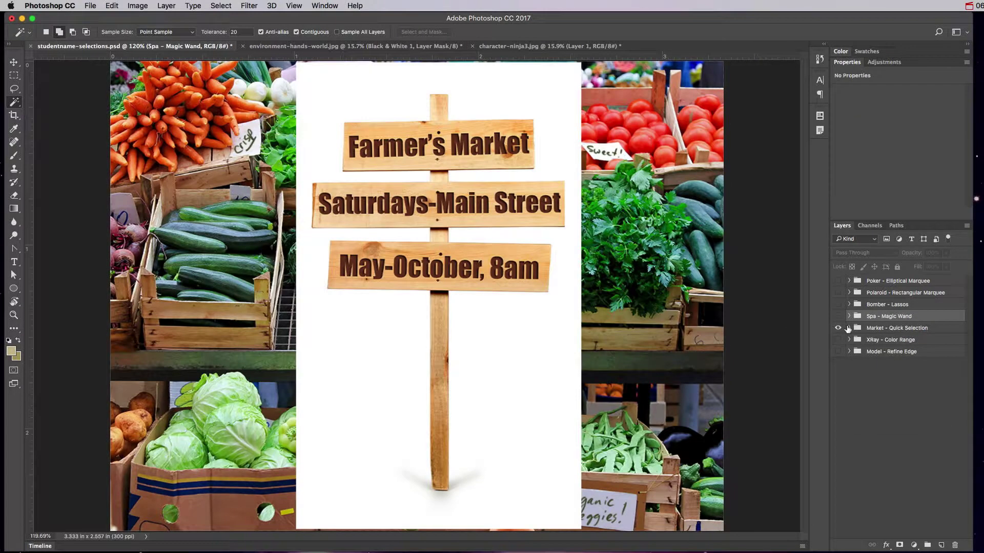
left_click(853, 331)
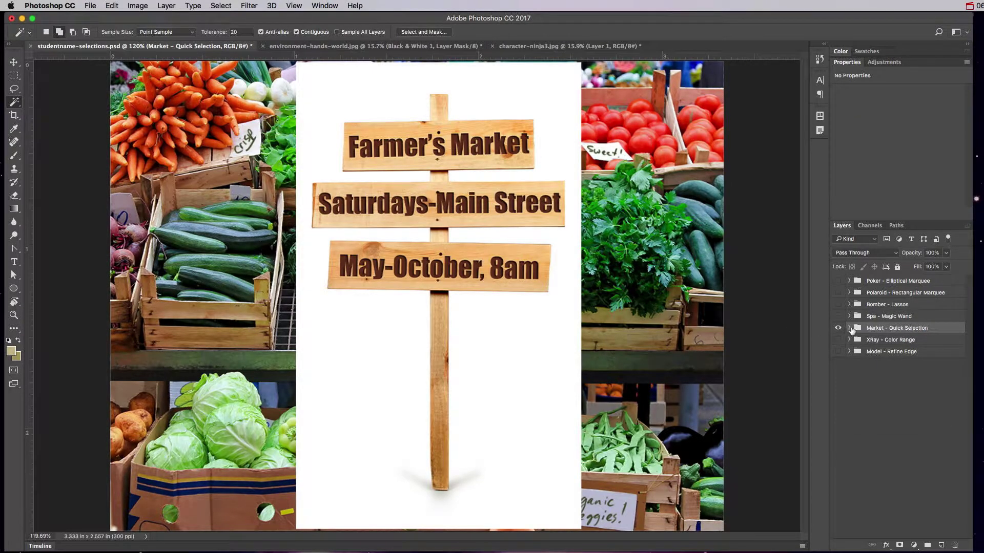
left_click(849, 329)
left_click(889, 350)
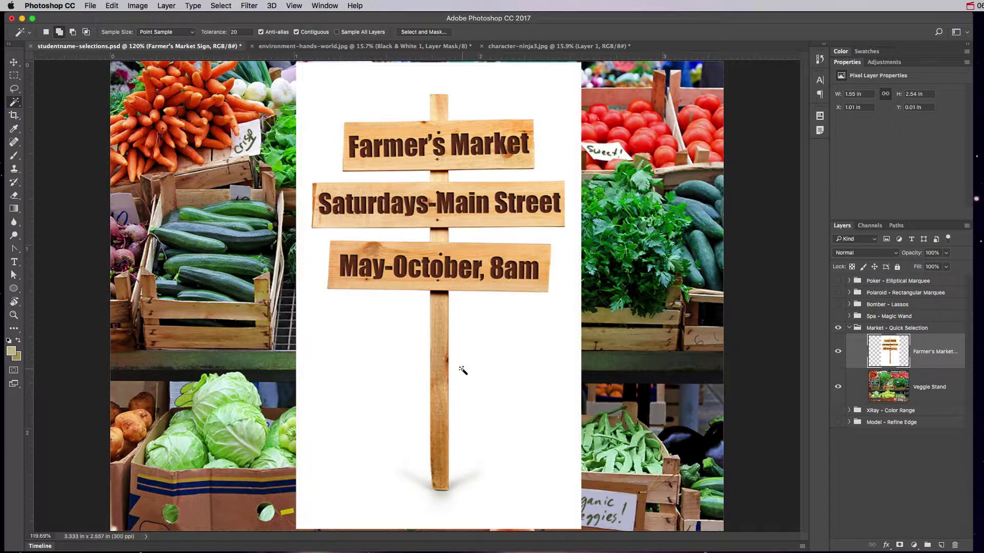
key("super+equal")
key("super+equal")
key("super+equal")
key("super+equal")
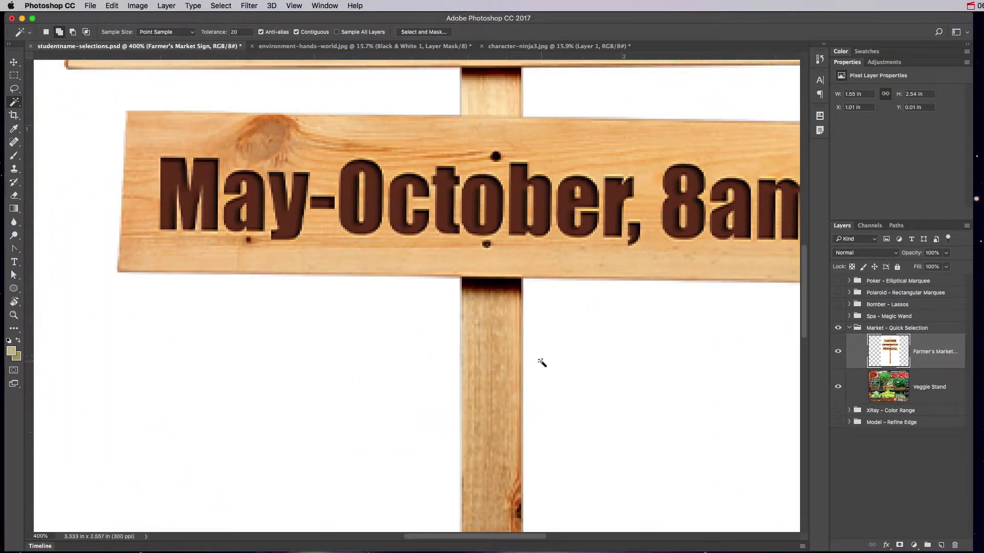
key("super+minus")
key("super+minus")
key("super+minus")
key("super+minus")
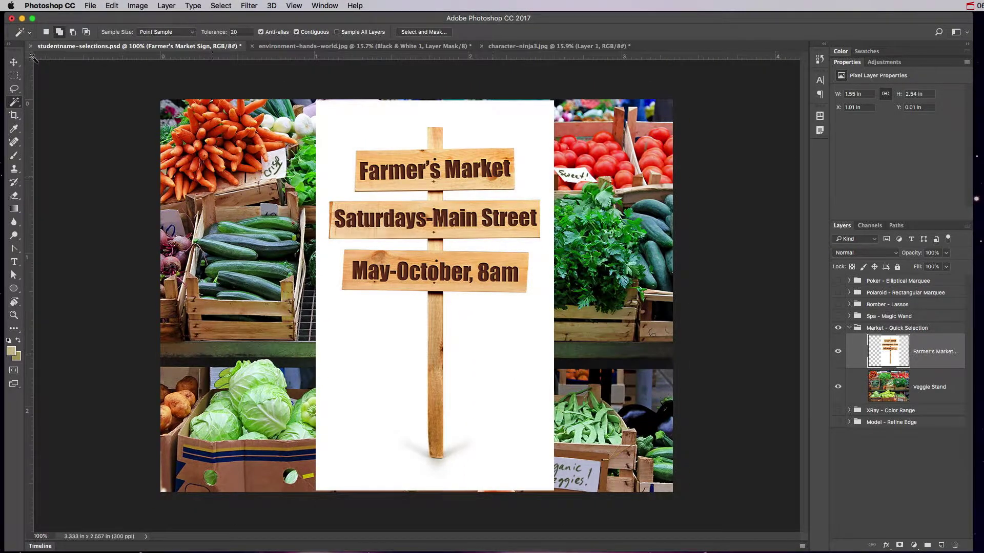
Switch to the Quick Selection Tool and set its brush size to 60
left_click(14, 102)
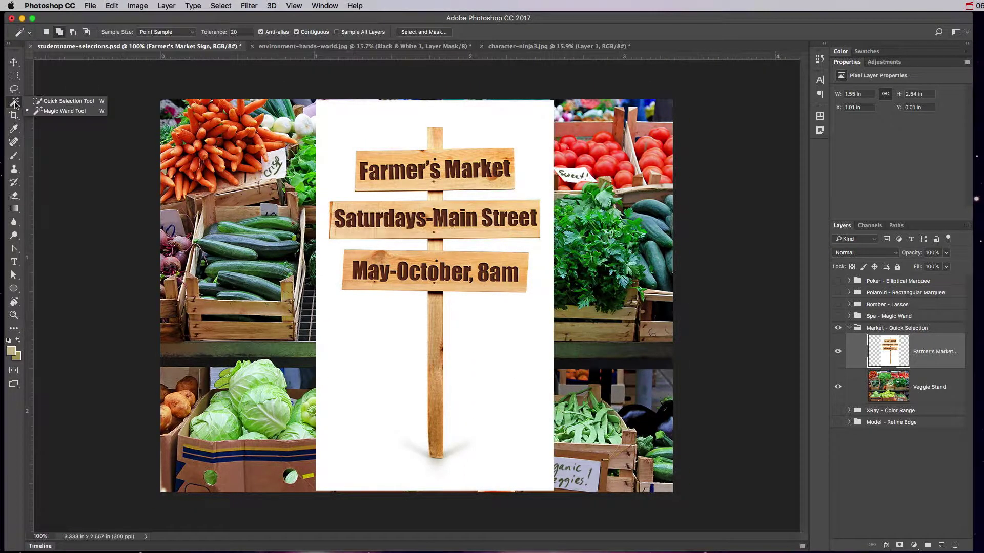
left_click(47, 100)
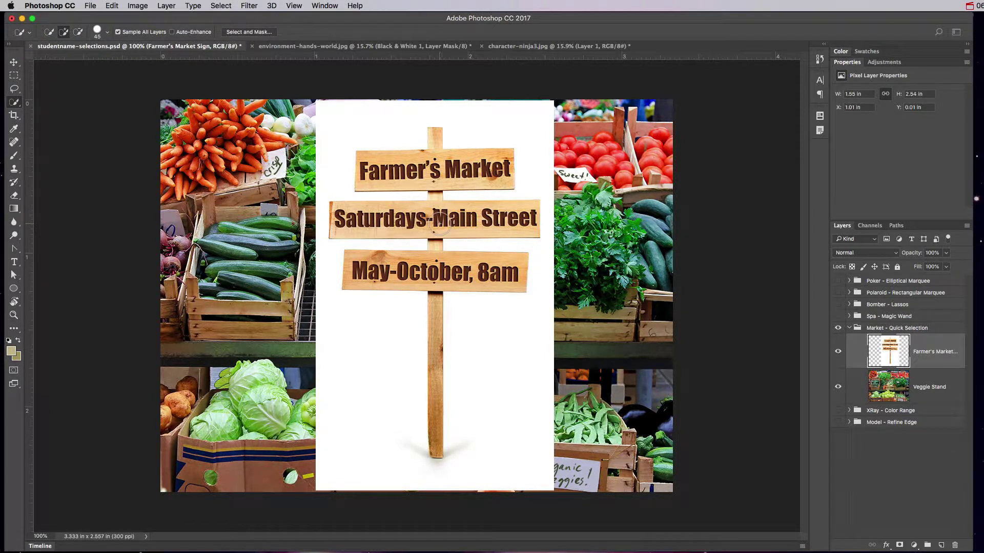
key("bracketright")
key("bracketright")
key("bracketright")
key("bracketright")
key("bracketright")
key("bracketright")
key("bracketright")
key("bracketleft")
key("bracketleft")
key("bracketleft")
key("bracketleft")
key("bracketleft")
key("bracketleft")
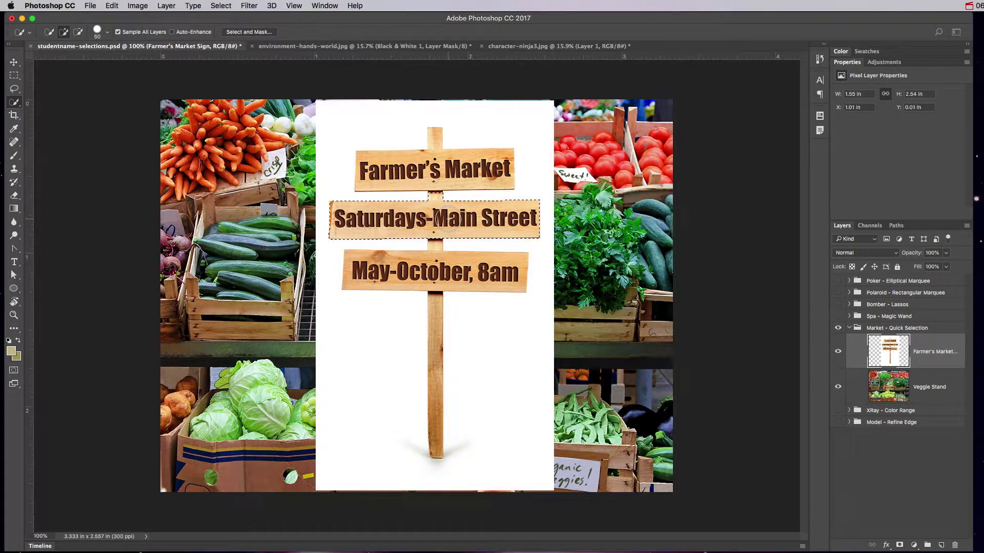
Zoom to 300% and add the May-October board to the selection with a 30 px brush
key("super+equal")
key("super+equal")
left_click_drag(472, 171, 423, 332)
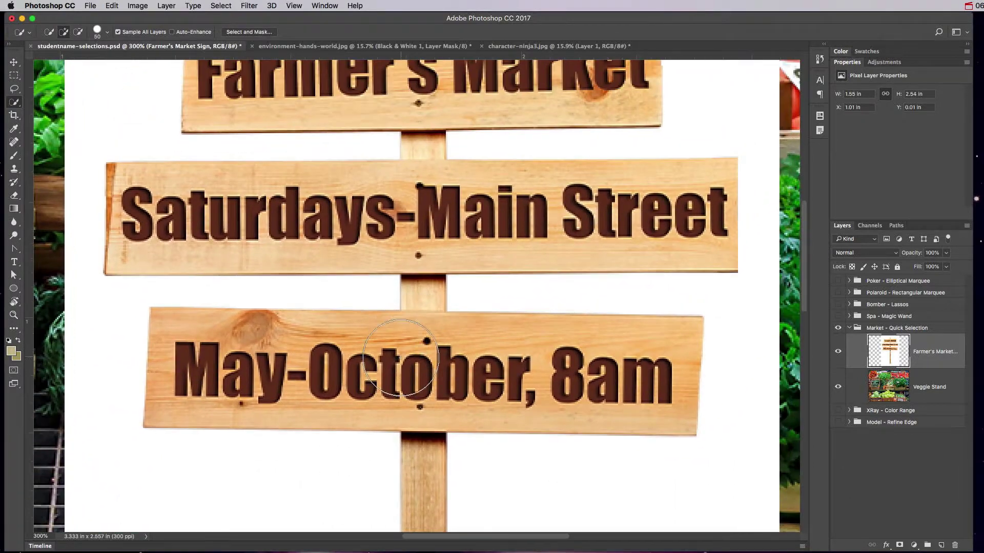
key("bracketleft")
key("bracketleft")
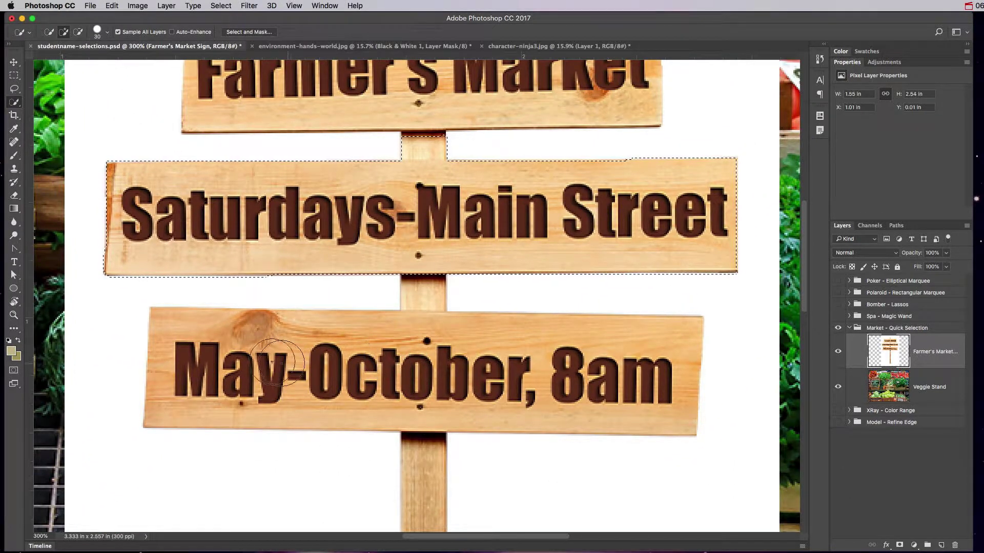
left_click_drag(241, 366, 262, 399)
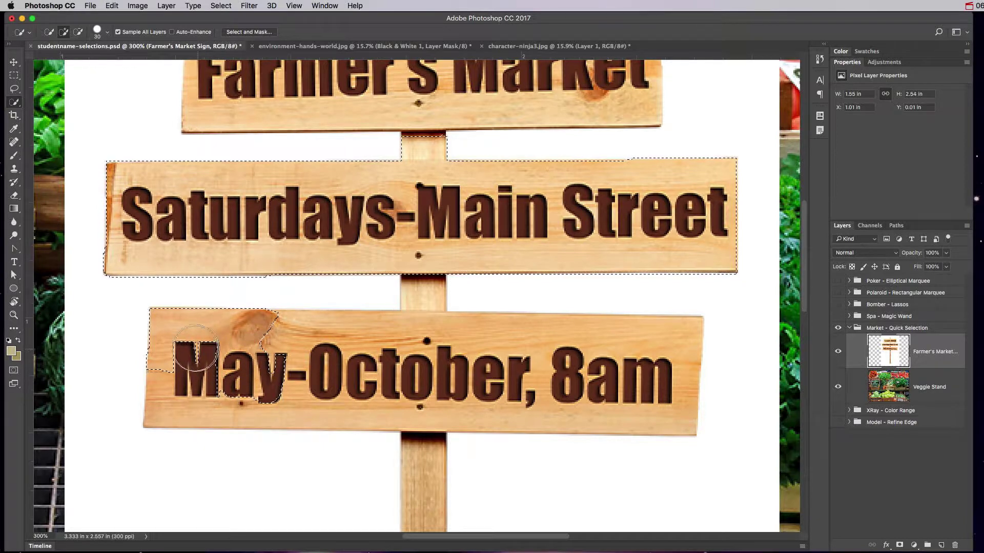
mouse_move(208, 374)
left_mouse_down()
mouse_move(315, 353)
mouse_move(463, 350)
mouse_move(394, 381)
mouse_move(340, 381)
mouse_move(661, 377)
left_mouse_up()
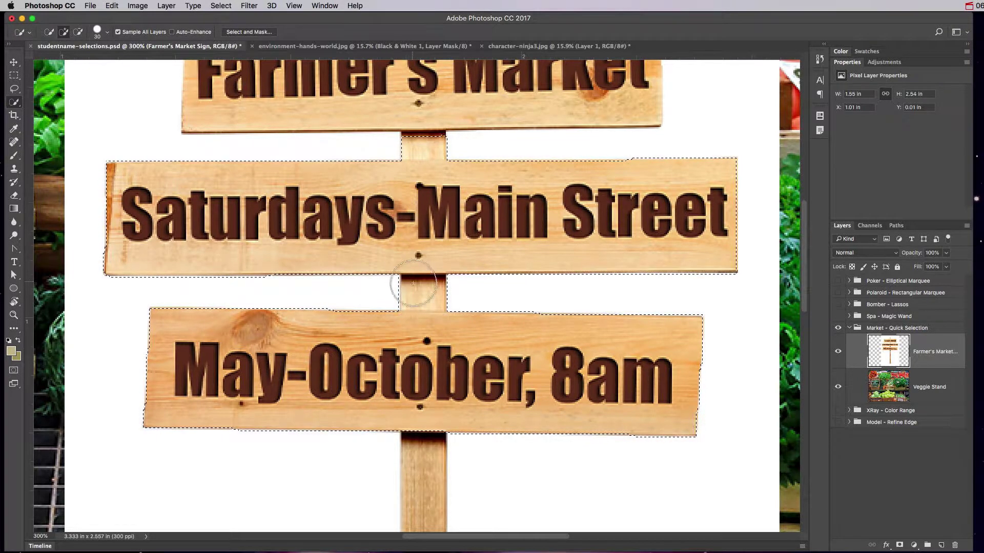
Extend the selection over the remaining board and the post with a 15 px brush
scroll(410, 276, "up", 5)
mouse_move(407, 241)
left_mouse_down()
mouse_move(379, 213)
mouse_move(254, 218)
mouse_move(625, 209)
left_mouse_up()
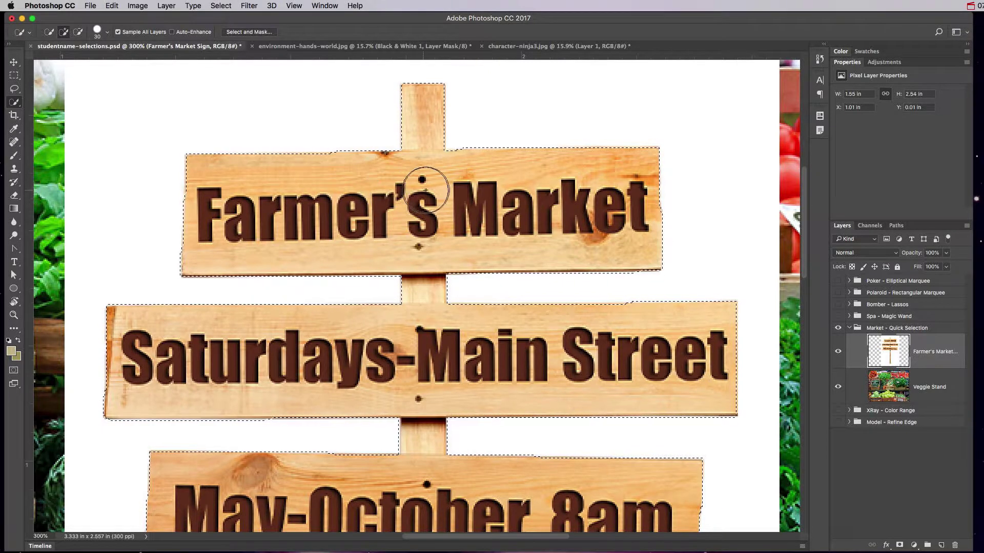
scroll(433, 191, "down", 5)
scroll(434, 191, "down", 7)
key("bracketleft")
key("bracketleft")
key("bracketleft")
left_click_drag(422, 174, 421, 282)
scroll(421, 285, "down", 10)
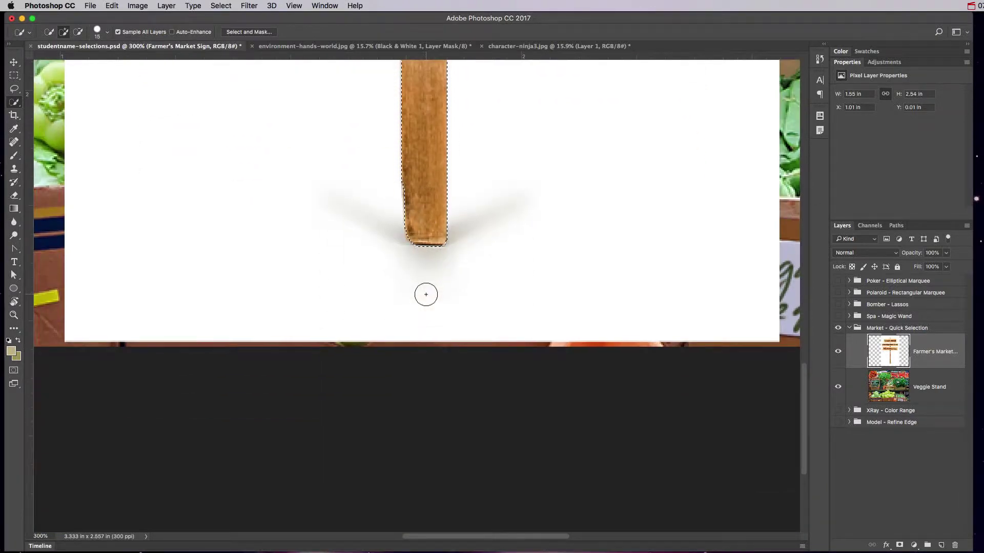
scroll(566, 259, "up", 8)
scroll(564, 257, "up", 3)
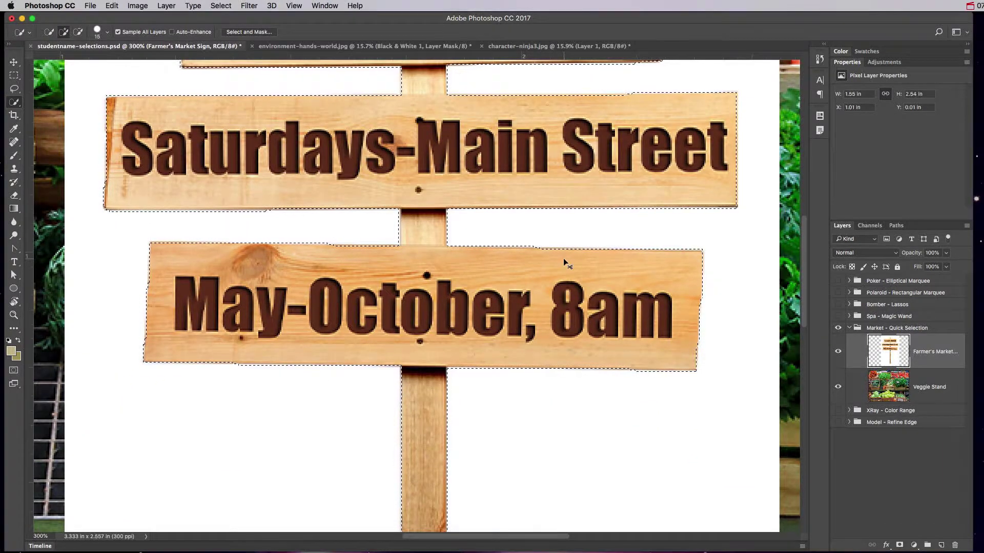
Fit the view, test the selection with a Cmd+J copy with the original hidden, then undo it
key("super+0")
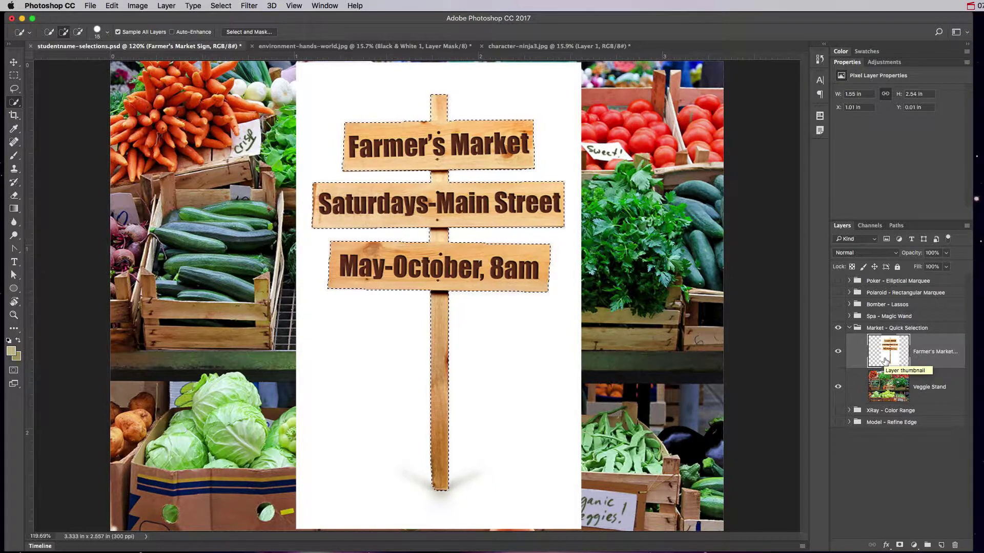
key("super+j")
left_click(837, 387)
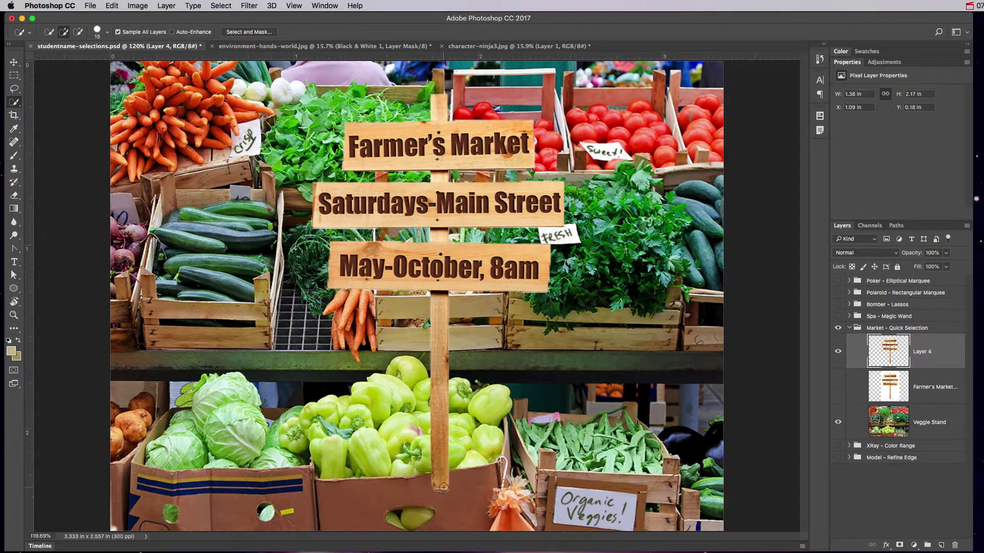
key("super+alt+z")
key("super+alt+z")
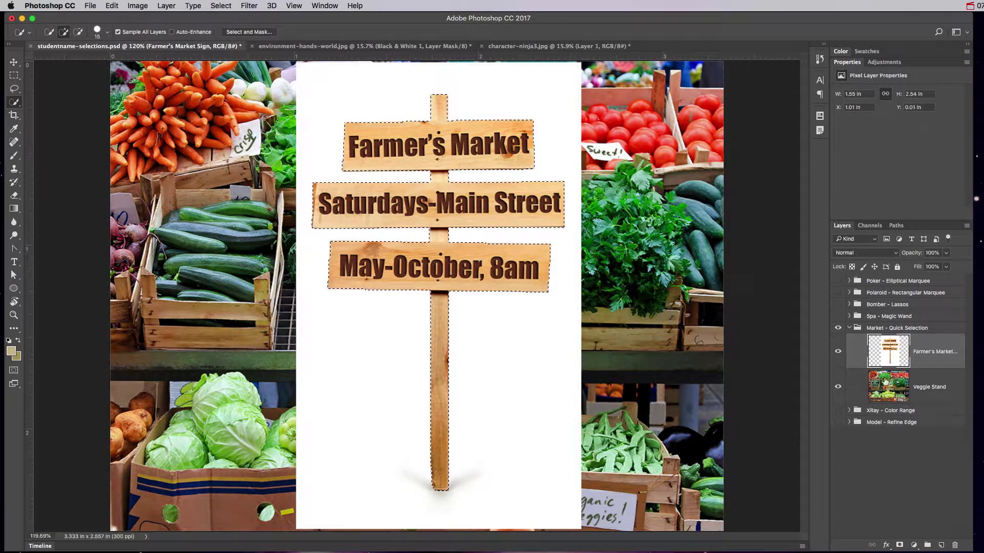
In Select and Mask, set Radius 2 px, Contrast 9%, Shift Edge -1%, output to a layer mask
left_click(243, 33)
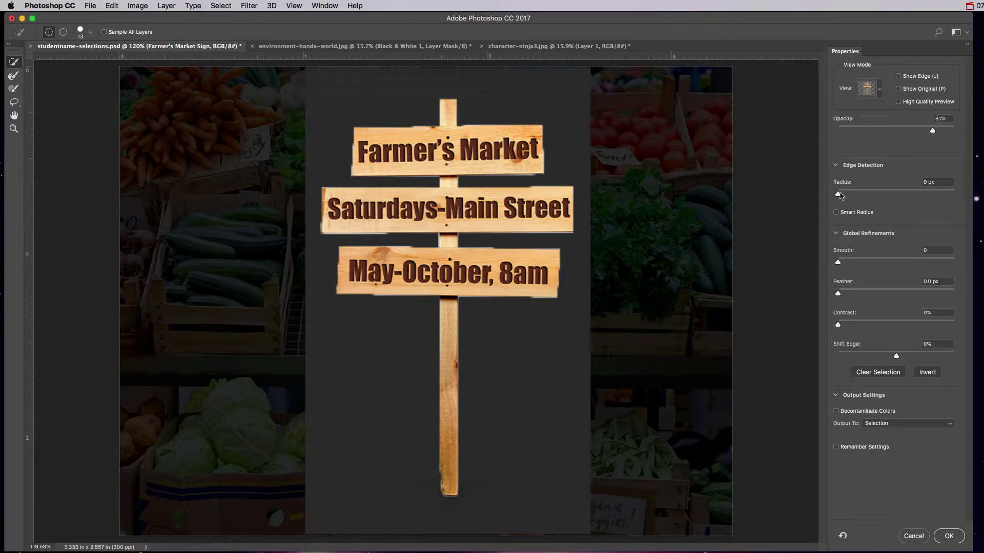
mouse_move(838, 325)
left_mouse_down()
mouse_move(865, 327)
mouse_move(849, 329)
left_mouse_up()
mouse_move(897, 358)
left_mouse_down()
mouse_move(907, 359)
mouse_move(859, 359)
mouse_move(905, 360)
mouse_move(897, 362)
left_mouse_up()
left_click_drag(839, 196, 849, 196)
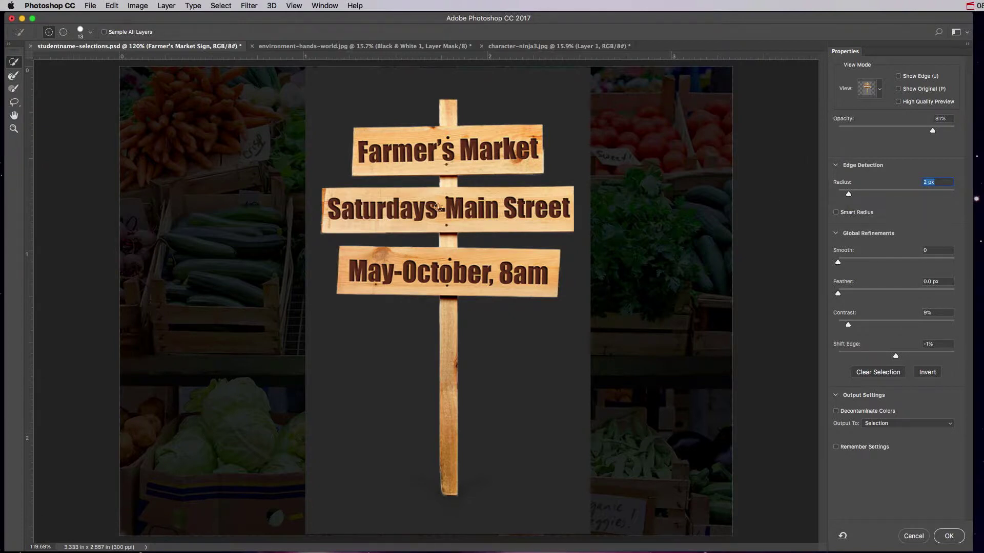
mouse_move(847, 200)
left_mouse_down()
mouse_move(829, 199)
mouse_move(852, 196)
left_mouse_up()
left_click(880, 426)
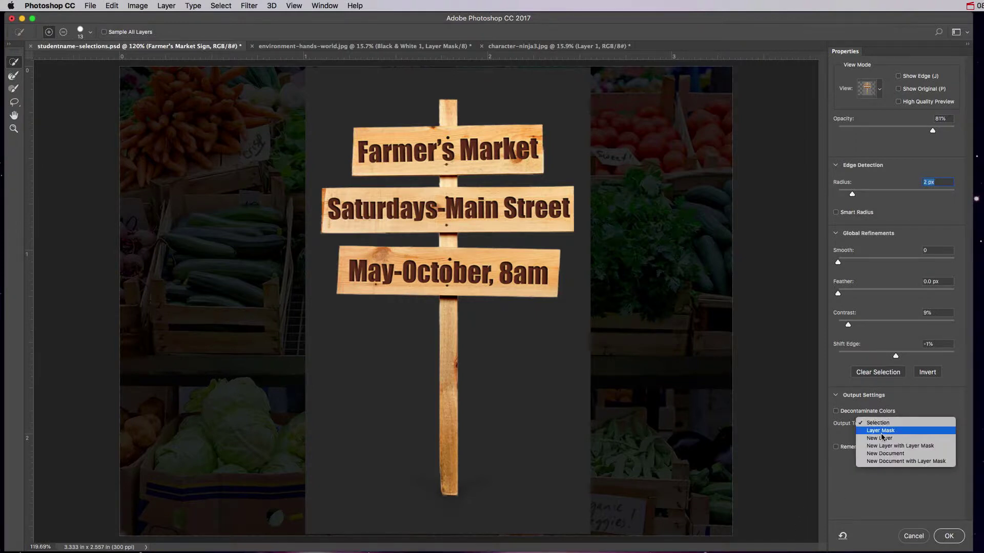
left_click(880, 431)
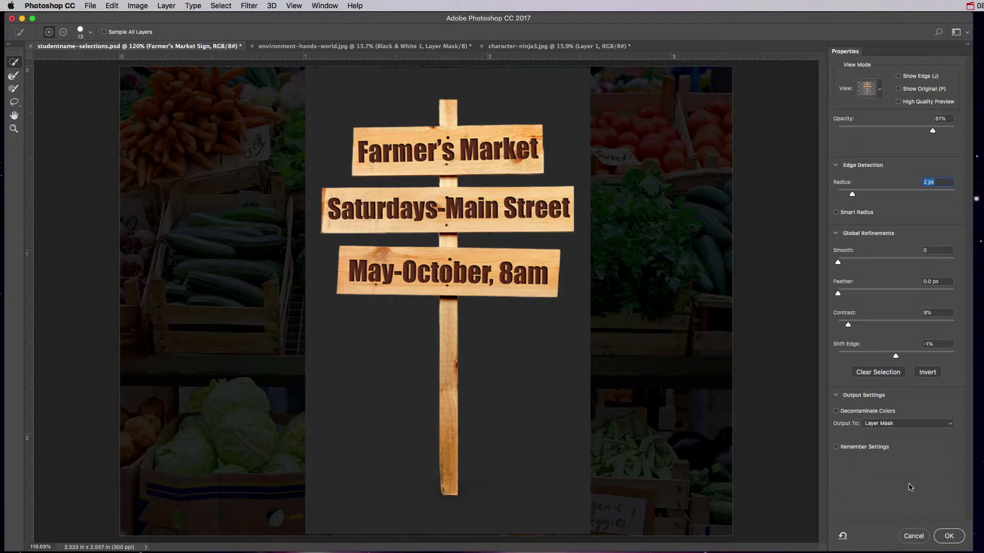
left_click(948, 537)
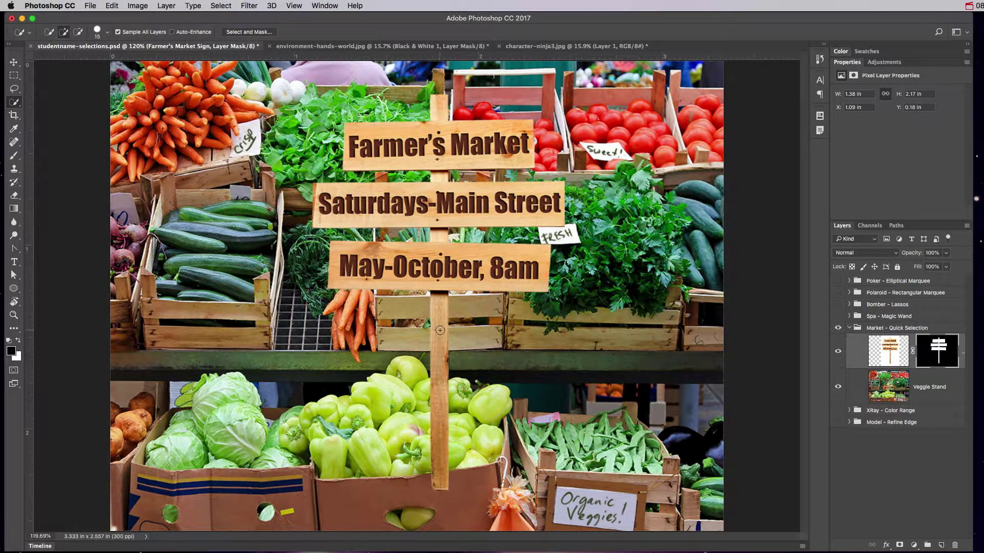
Scale the sign to about 164%, rotate it slightly, move it left and commit the transform
key("super+minus")
key("super+minus")
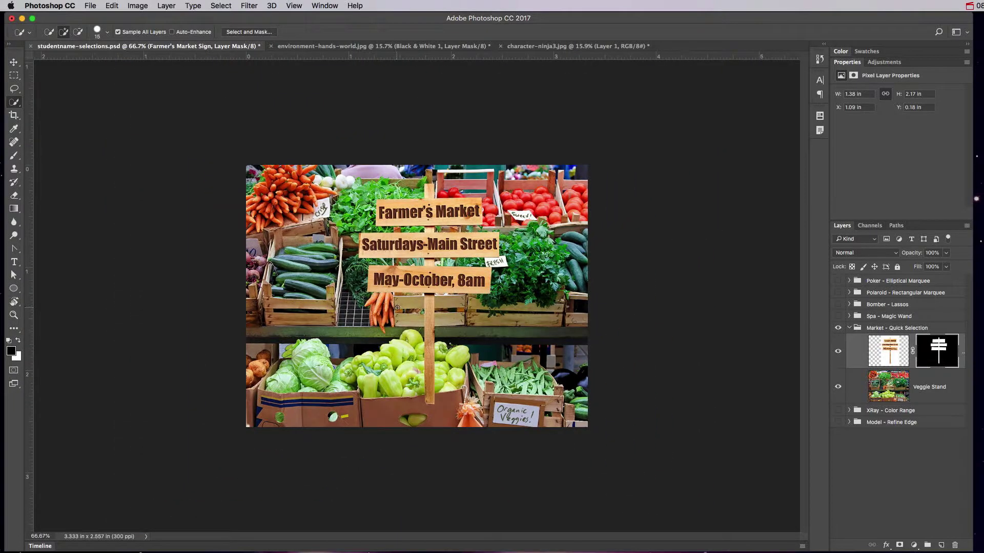
key("super+t")
left_click_drag(512, 428, 610, 550)
left_click_drag(626, 160, 648, 181)
left_click_drag(583, 286, 531, 288)
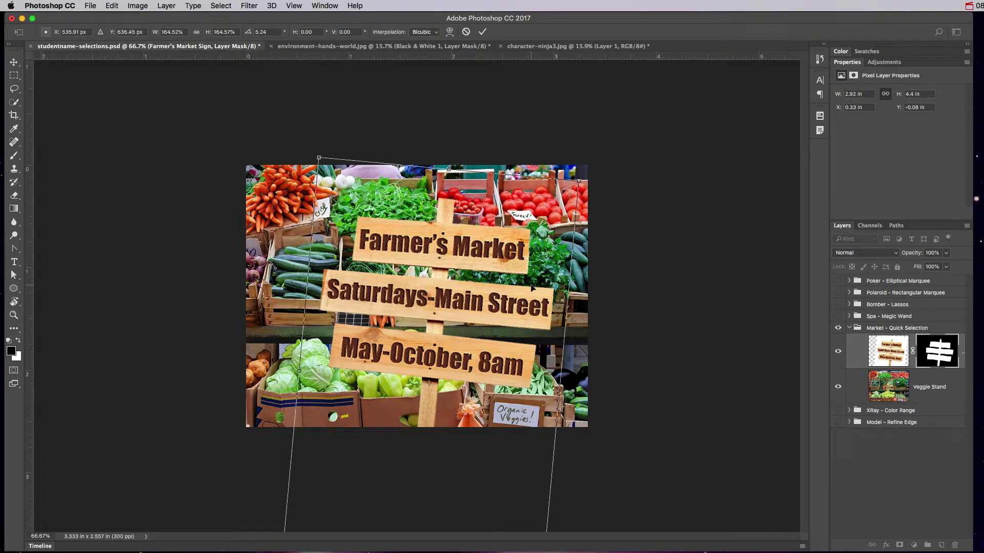
key("Return")
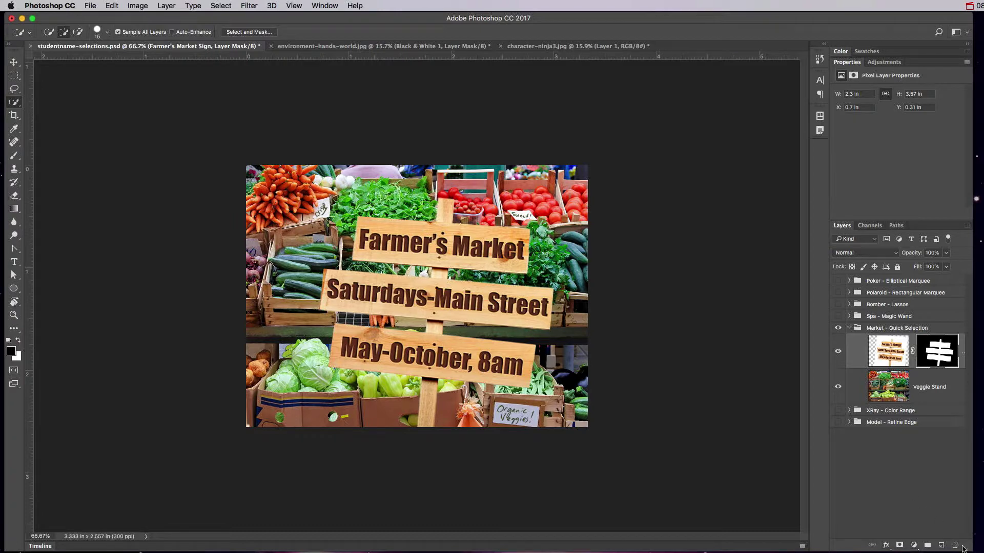
key("super+Tab")
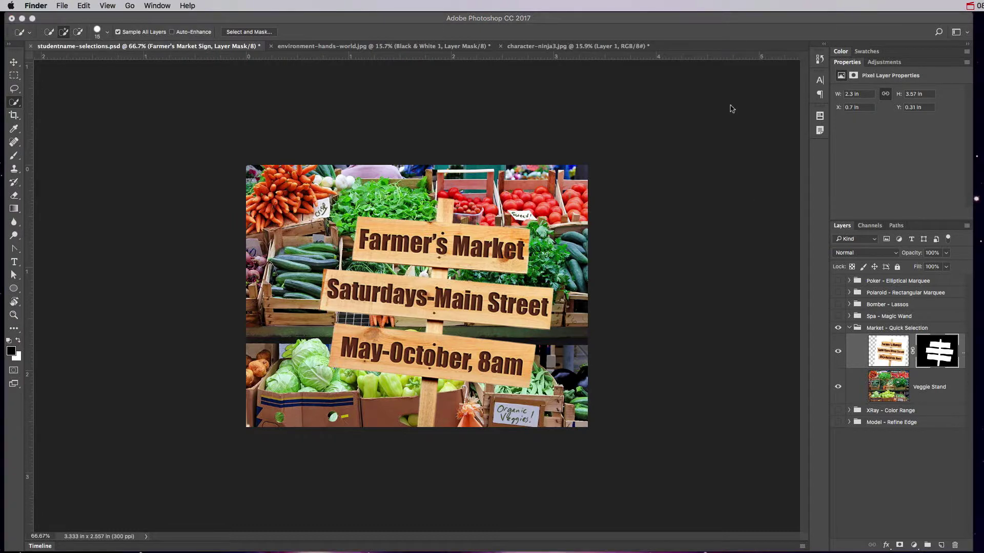
Add a drop shadow to the sign layer with 21 px distance and 24 px size
left_click(748, 22)
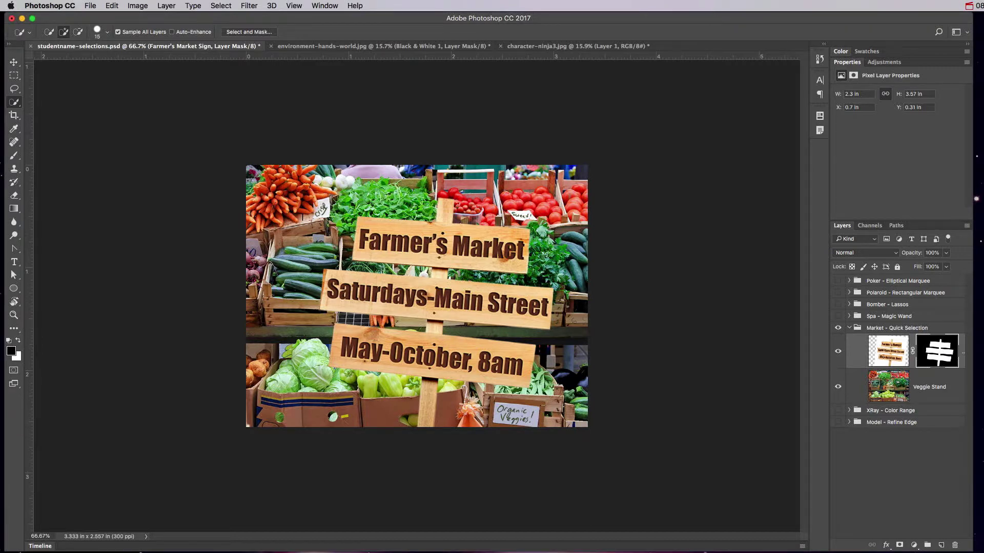
left_click_drag(972, 548, 888, 476)
left_click(800, 470)
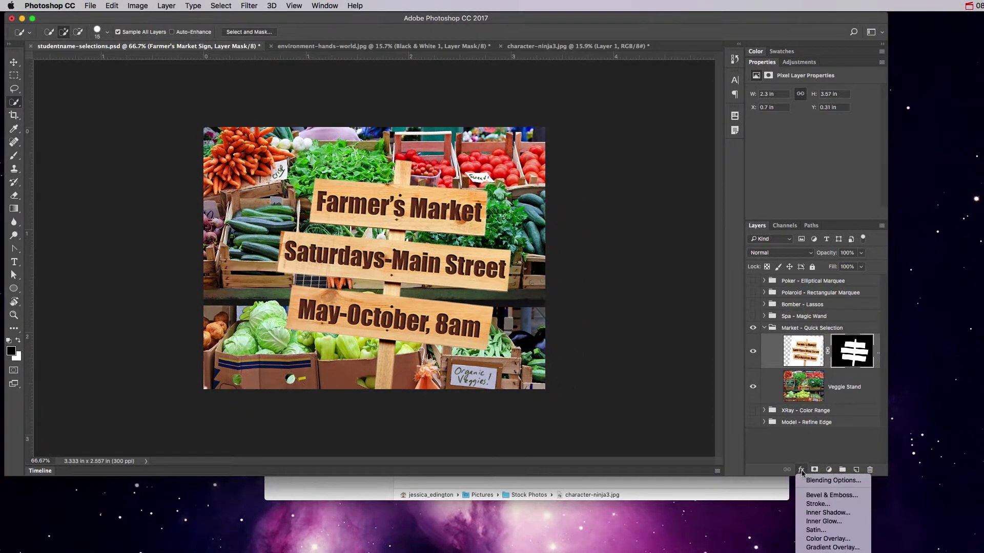
left_click(826, 534)
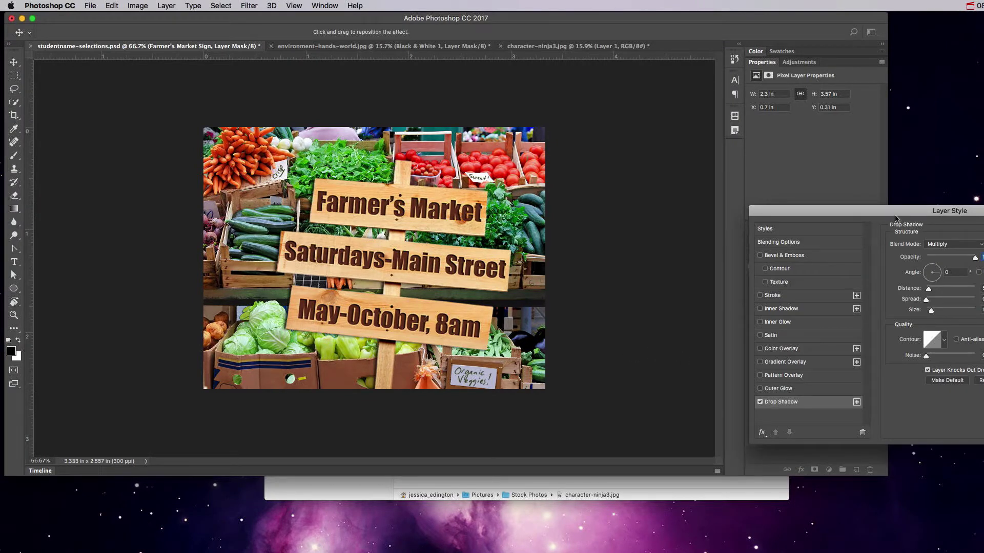
left_click_drag(893, 216, 702, 185)
left_click_drag(351, 277, 342, 281)
left_click_drag(739, 279, 743, 282)
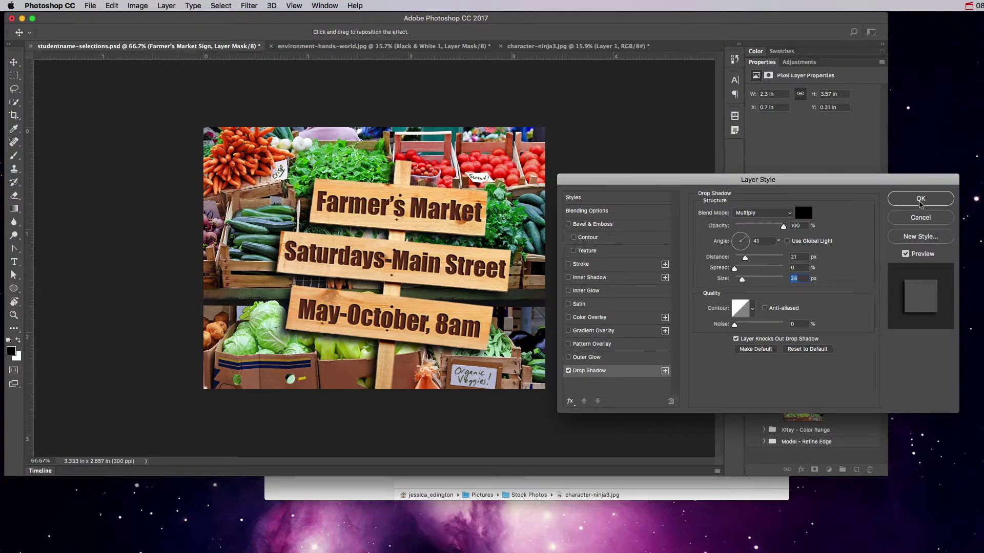
left_click(920, 202)
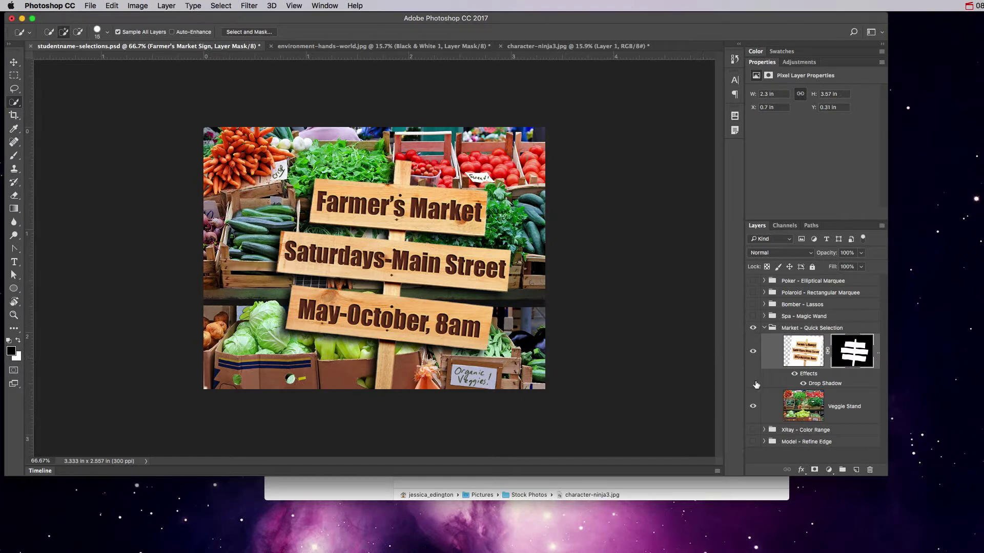
left_click(810, 406)
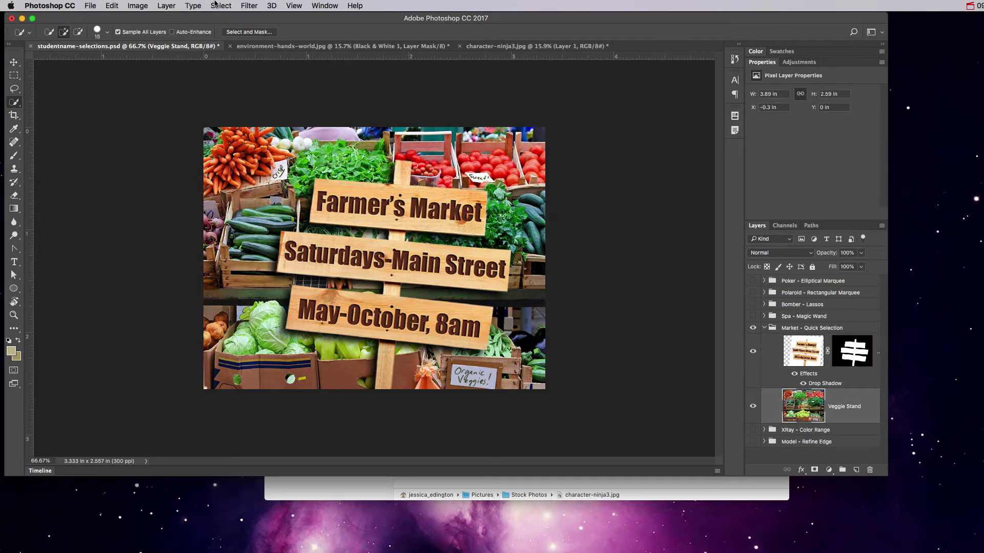
left_click(249, 5)
mouse_move(307, 128)
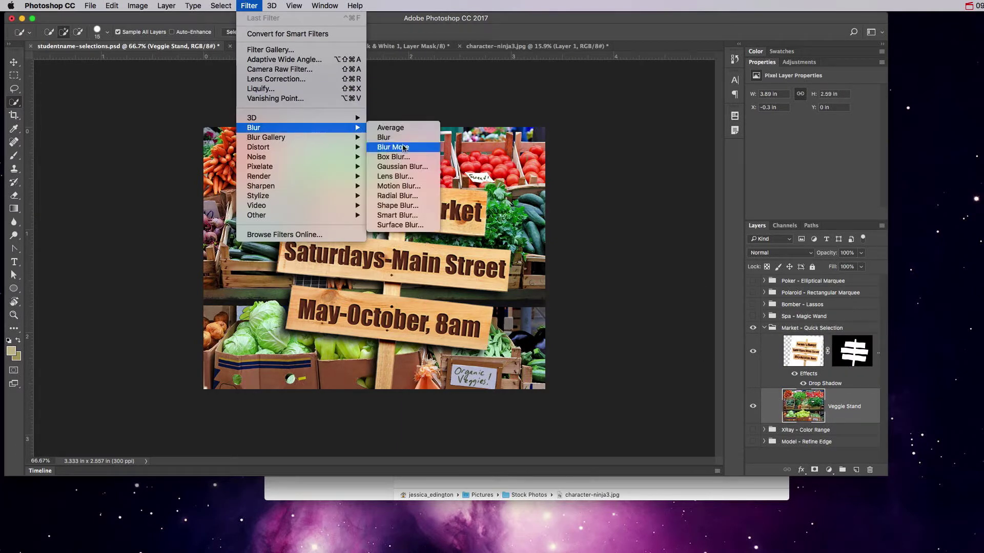
left_click(402, 167)
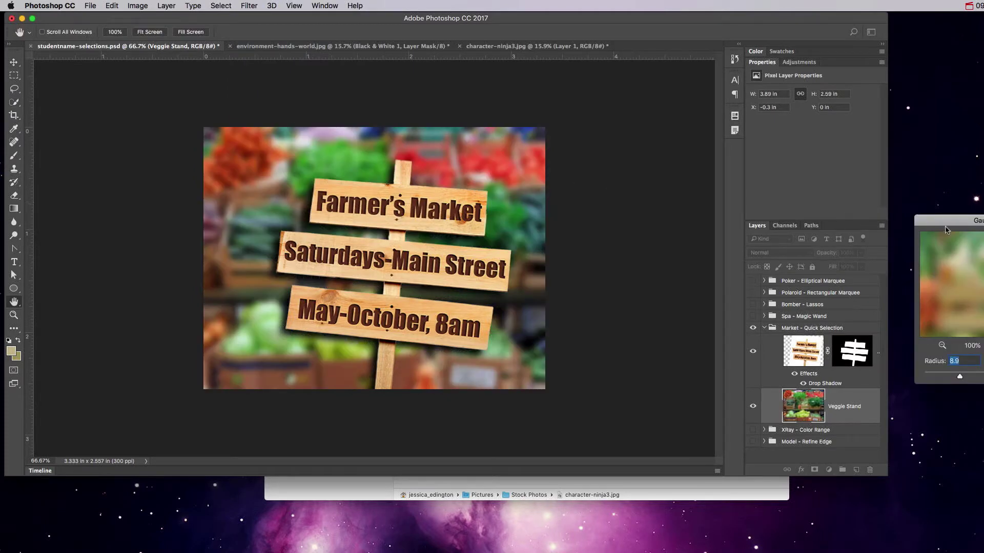
left_click_drag(981, 220, 712, 175)
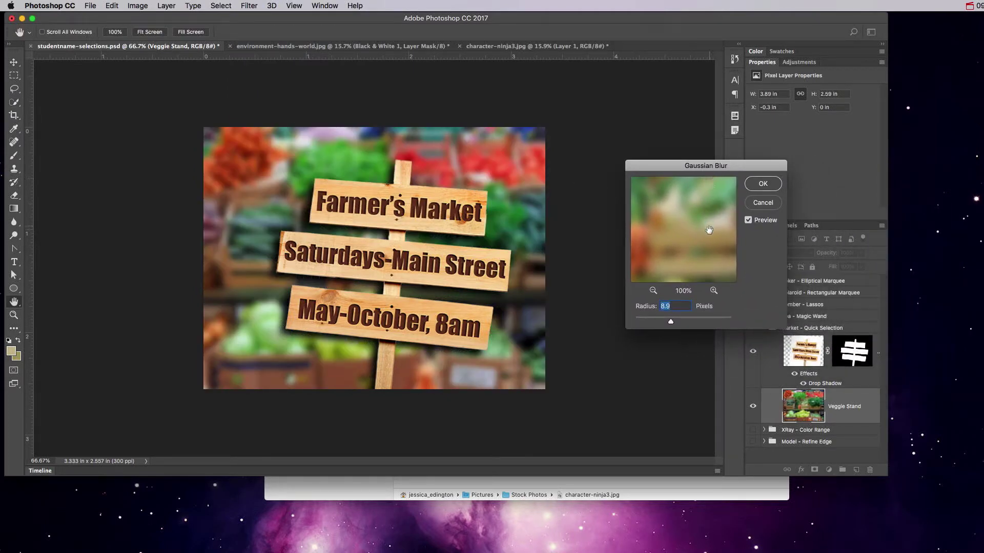
left_click_drag(671, 321, 659, 324)
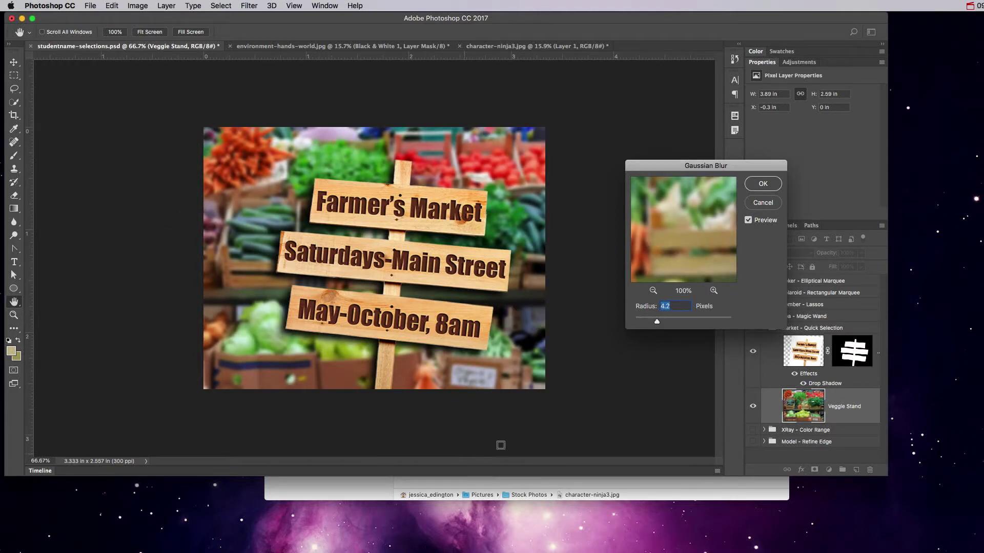
left_click(765, 204)
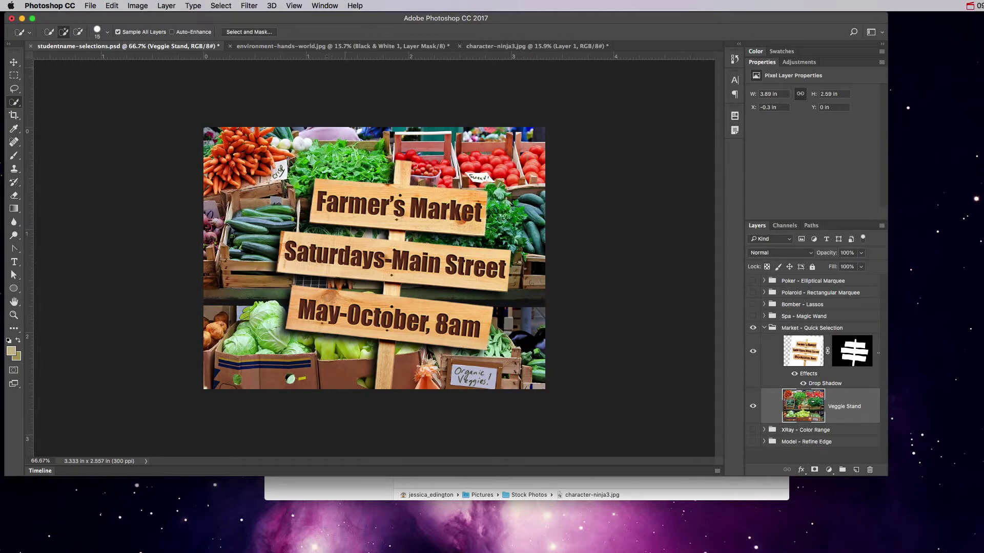
Convert the Veggie Stand layer to a smart object for smart filters
left_click(221, 6)
mouse_move(239, 10)
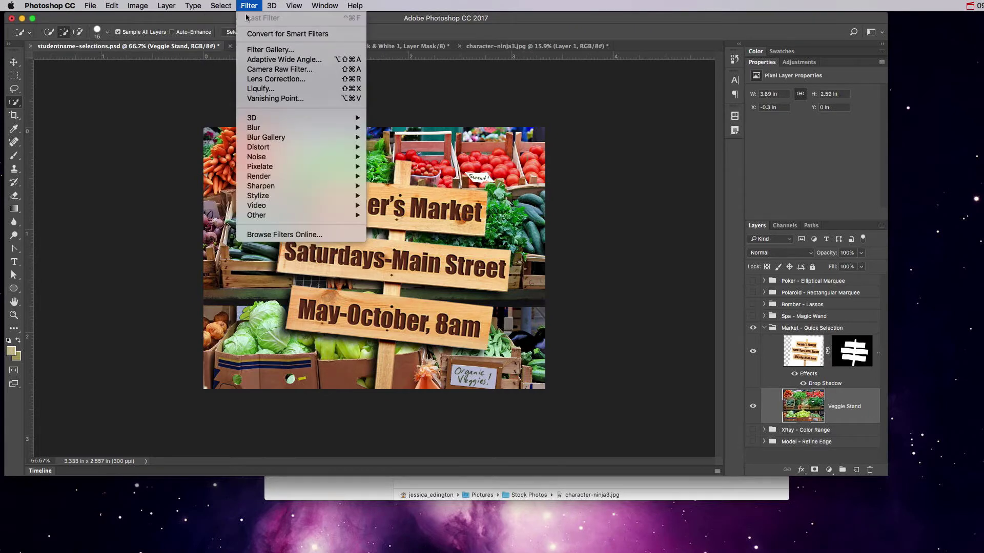
left_click(273, 34)
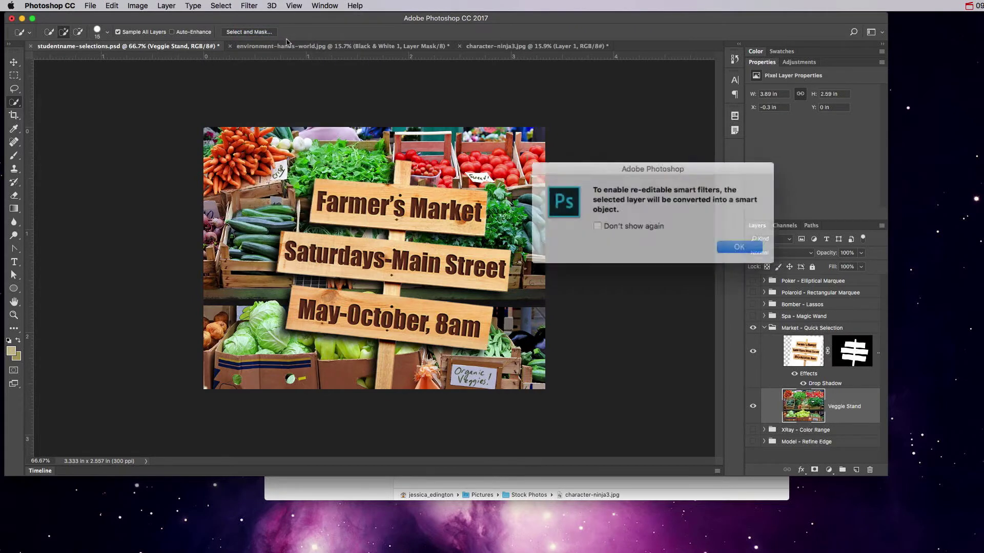
left_click(722, 246)
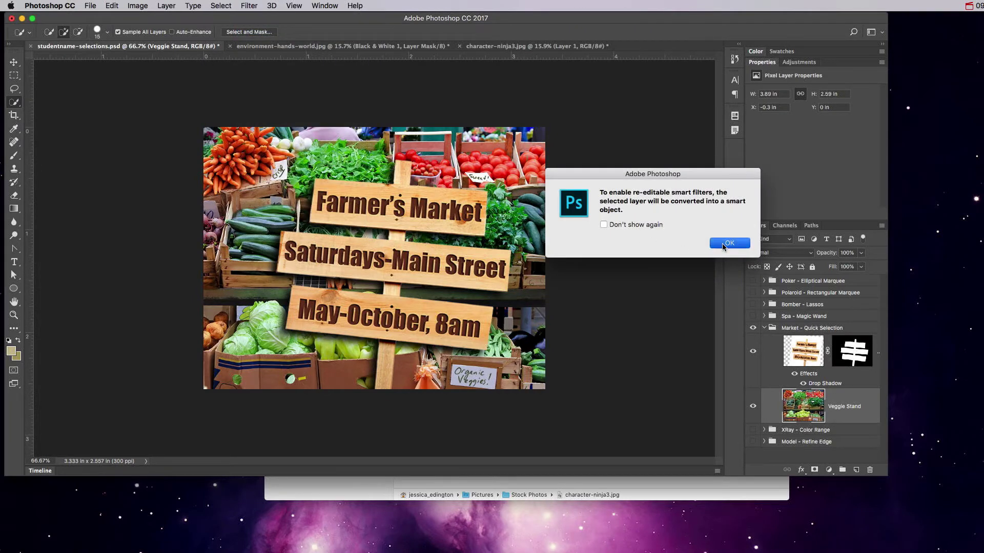
Apply a Gaussian Blur with a 3.9-pixel radius as a smart filter
left_click(238, 6)
mouse_move(249, 6)
mouse_move(282, 139)
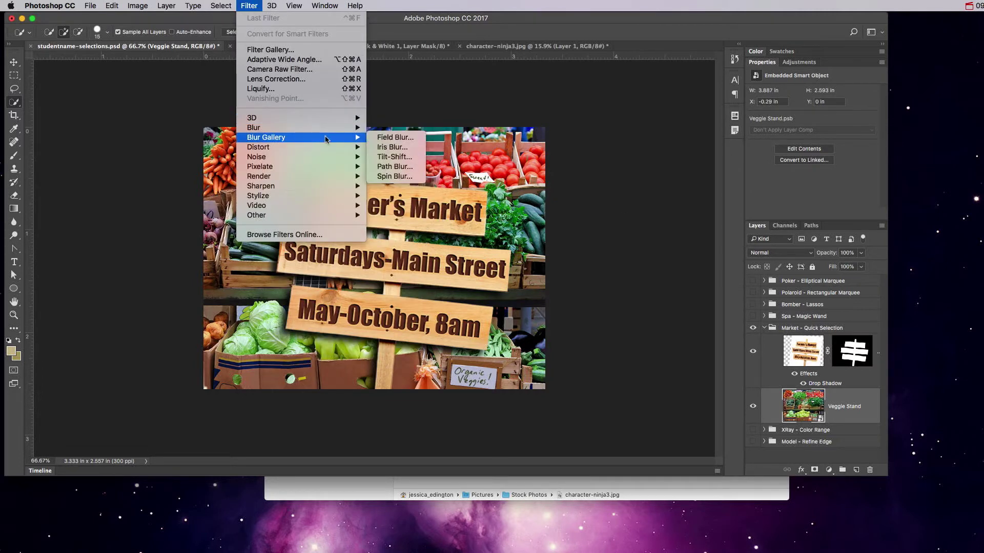
mouse_move(328, 128)
left_click(399, 166)
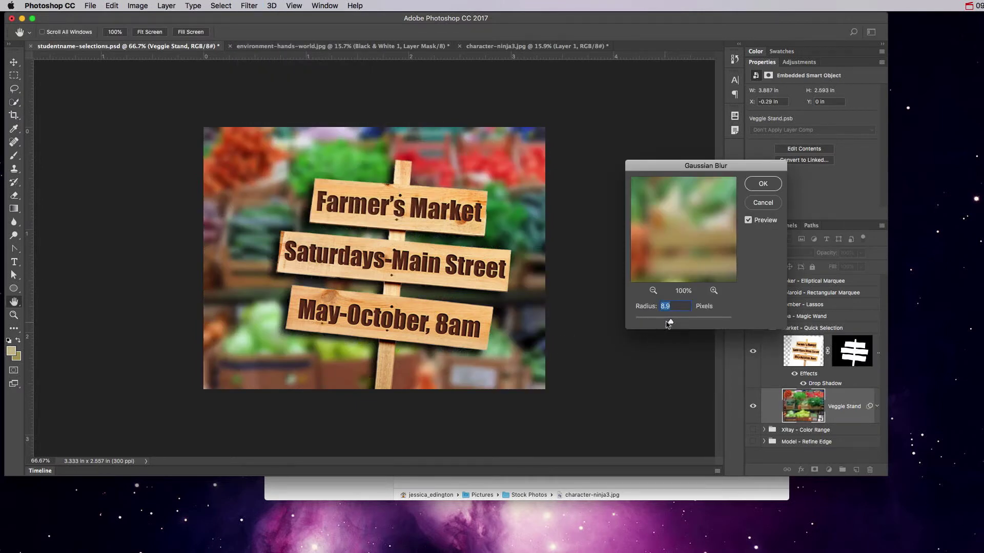
left_click_drag(670, 324, 656, 325)
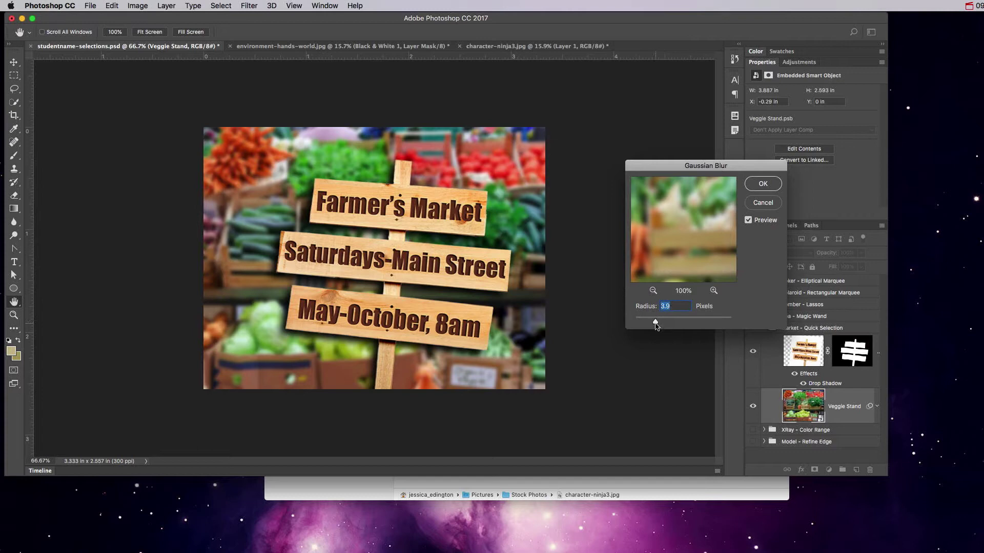
left_click(762, 185)
Toggle the blur smart filter off and back on to compare with the original
scroll(815, 399, "down", 2)
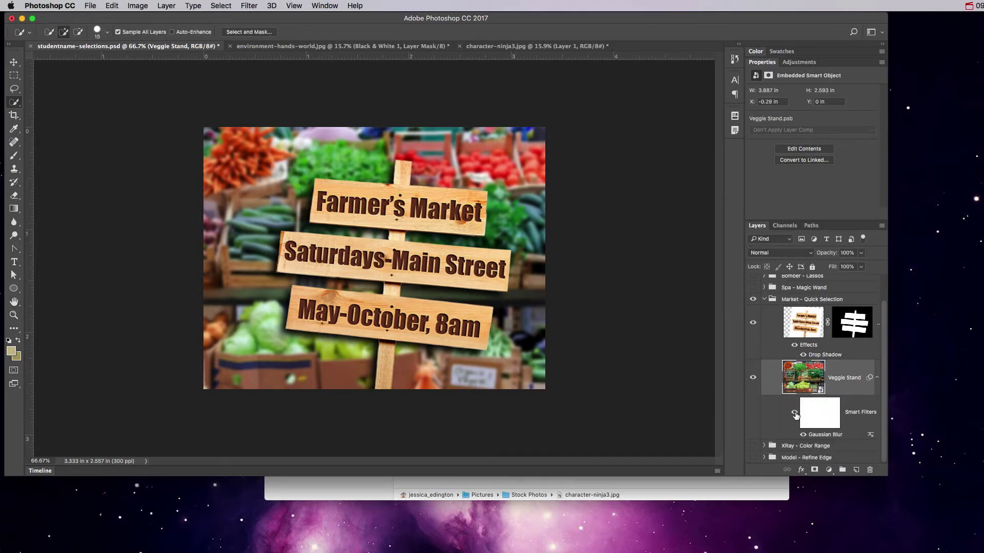
left_click(794, 413)
left_click(795, 413)
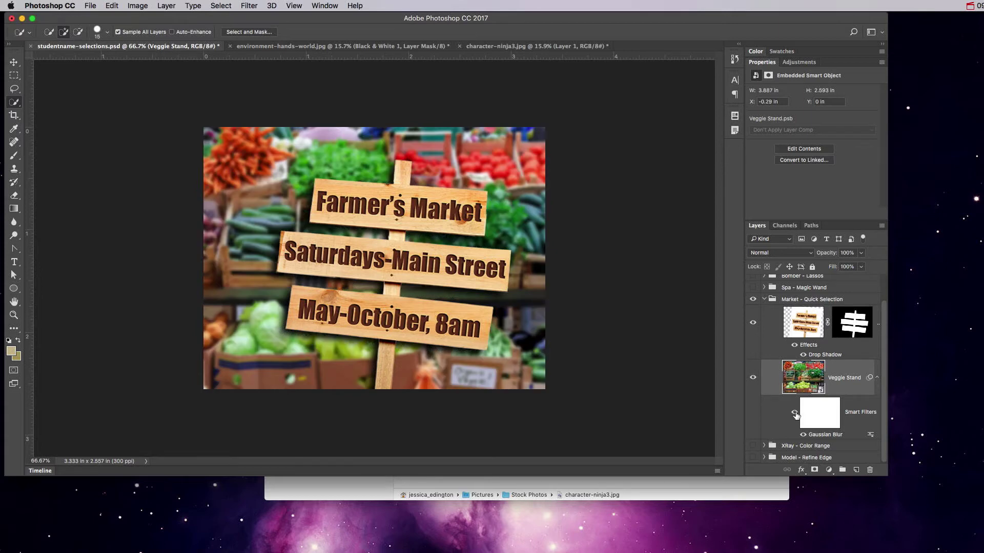